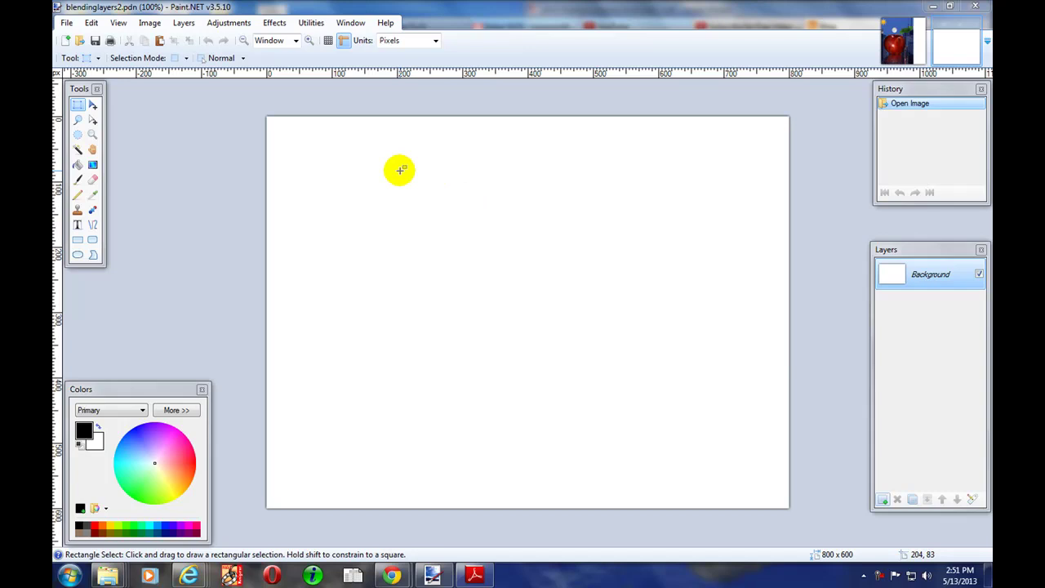
- Look over the finished blending layers 1 example, then return to the blank blendinglayers2 image
click(898, 57)
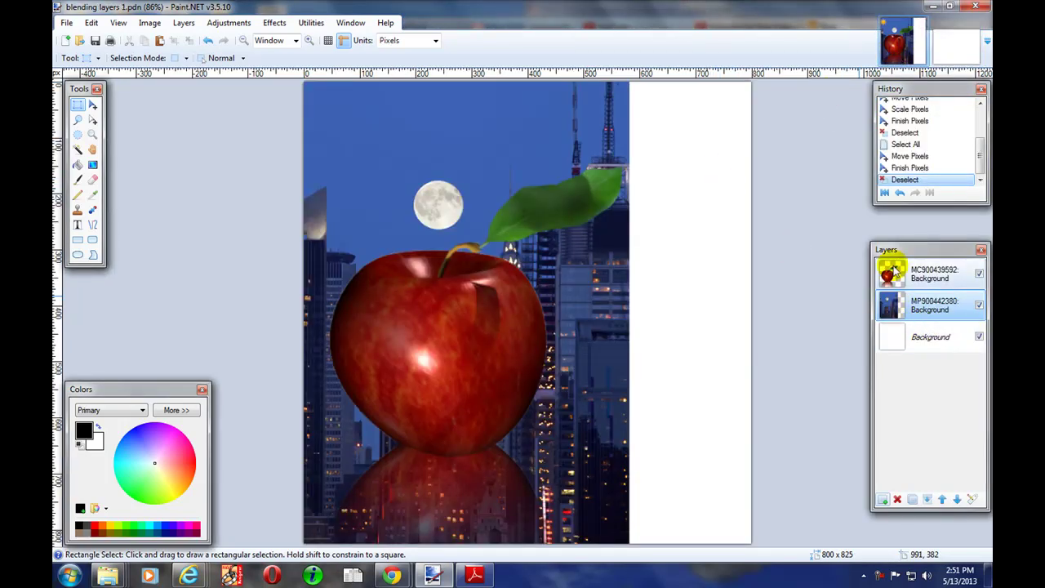
drag(893, 249, 671, 192)
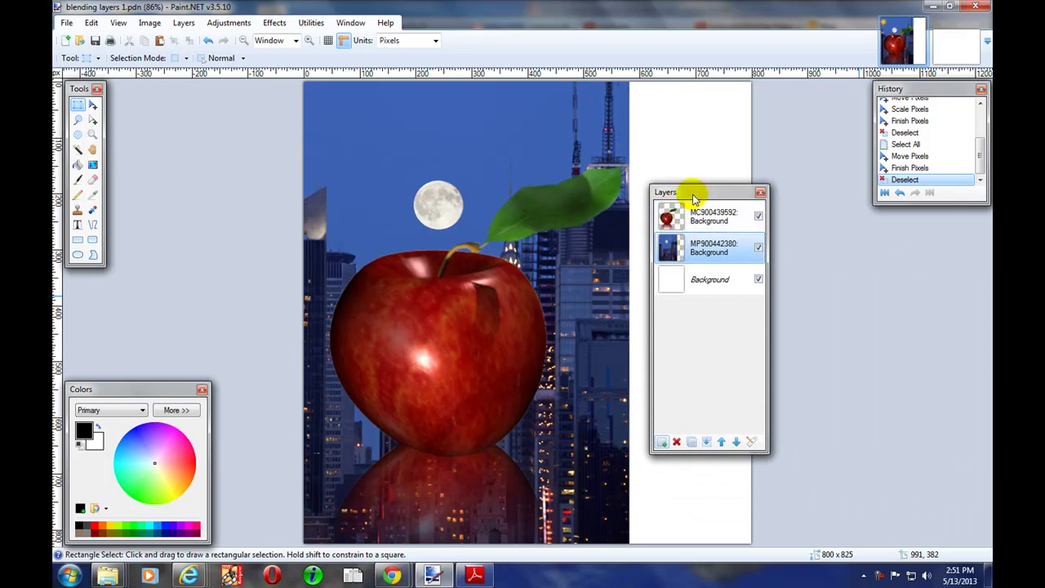
drag(692, 196, 838, 240)
click(957, 46)
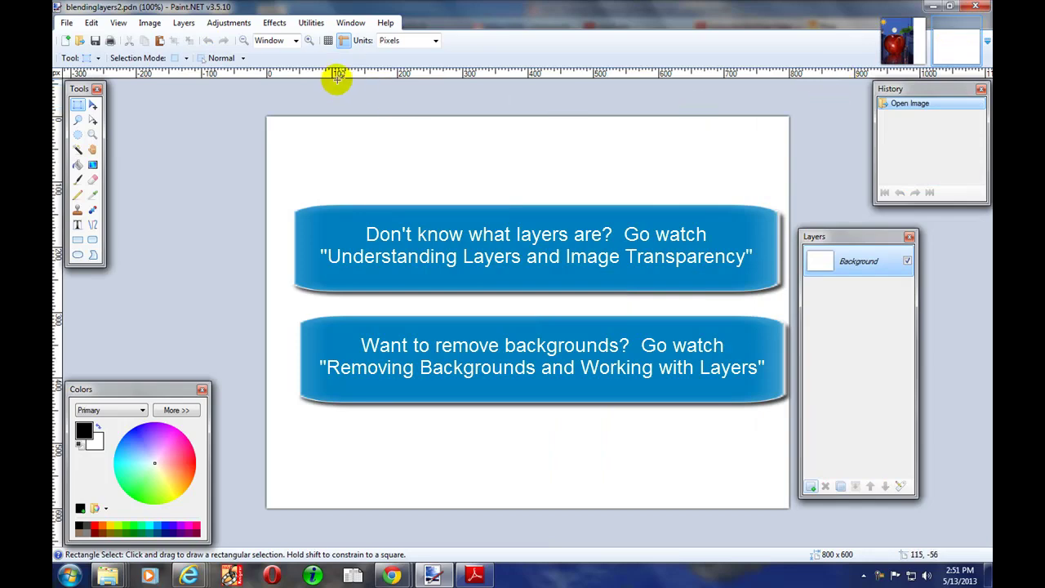
- Import MP900401477 and MP900403149 together as new layers via Layers > Import From File
click(183, 22)
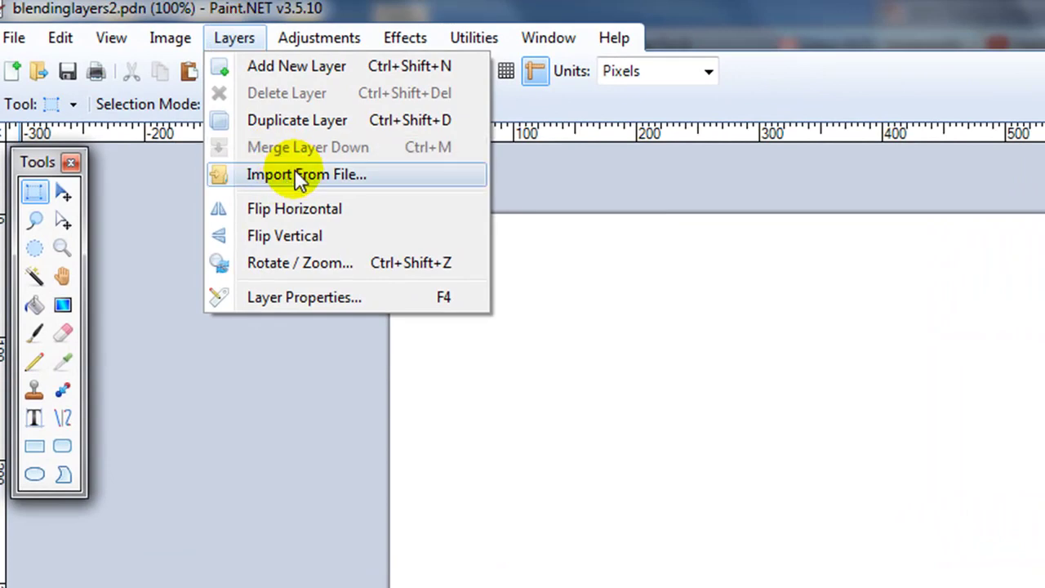
click(294, 174)
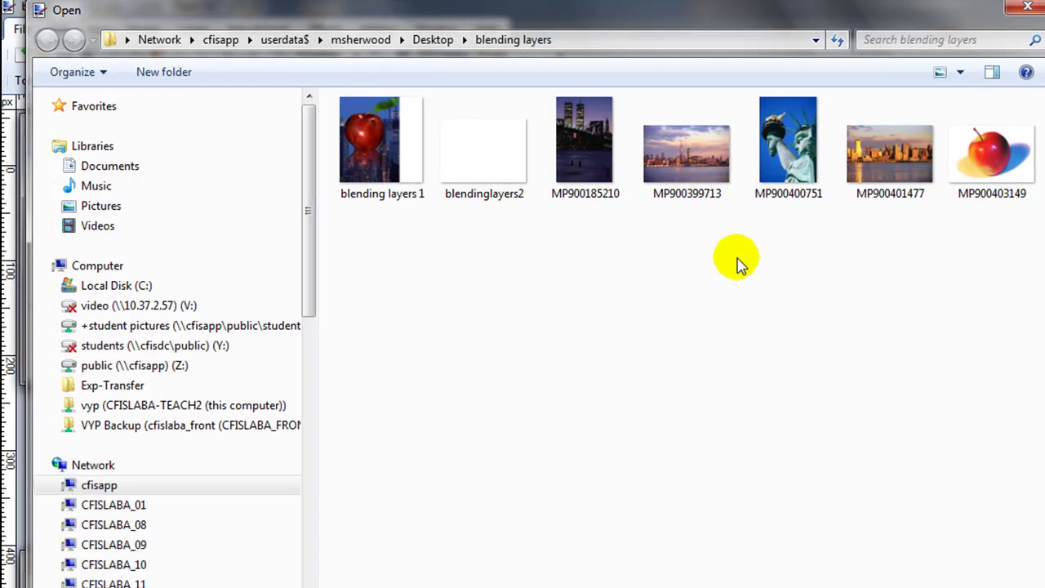
ctrl+click(889, 149)
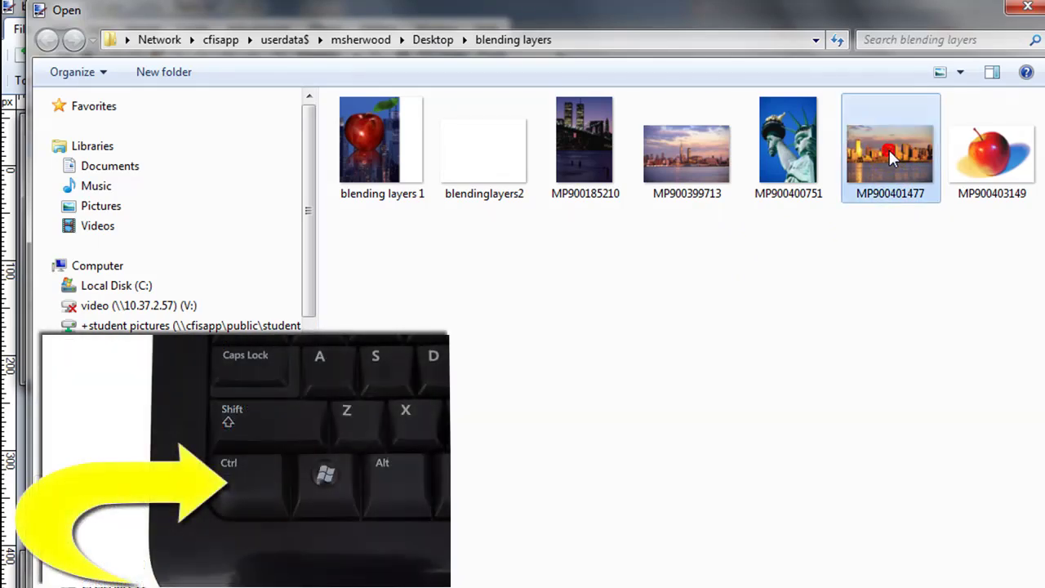
ctrl+click(985, 151)
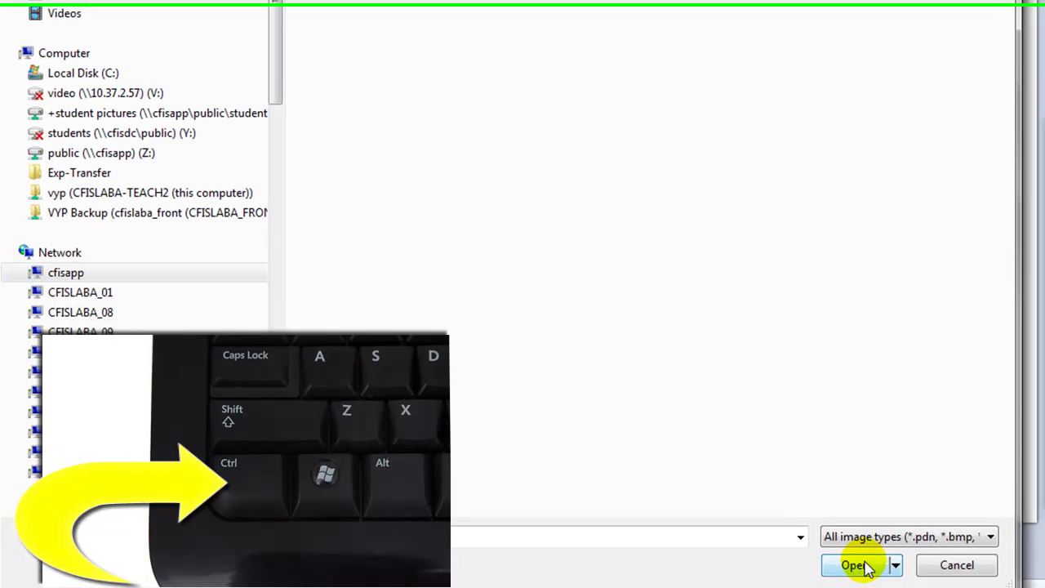
click(864, 566)
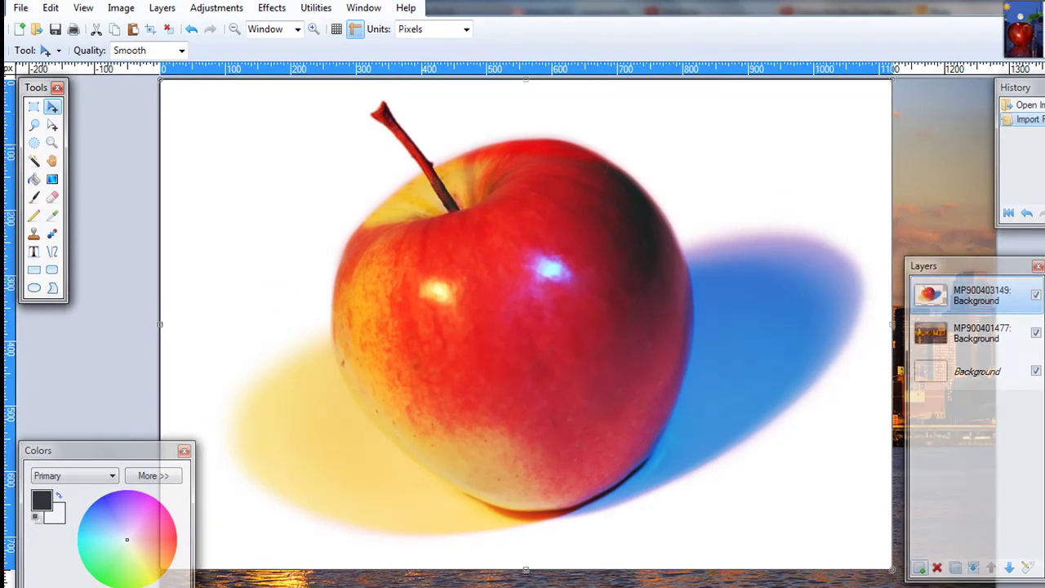
- Select the whole skyline layer and drag its corner inward to about 1122×751, anchored top-left
click(33, 106)
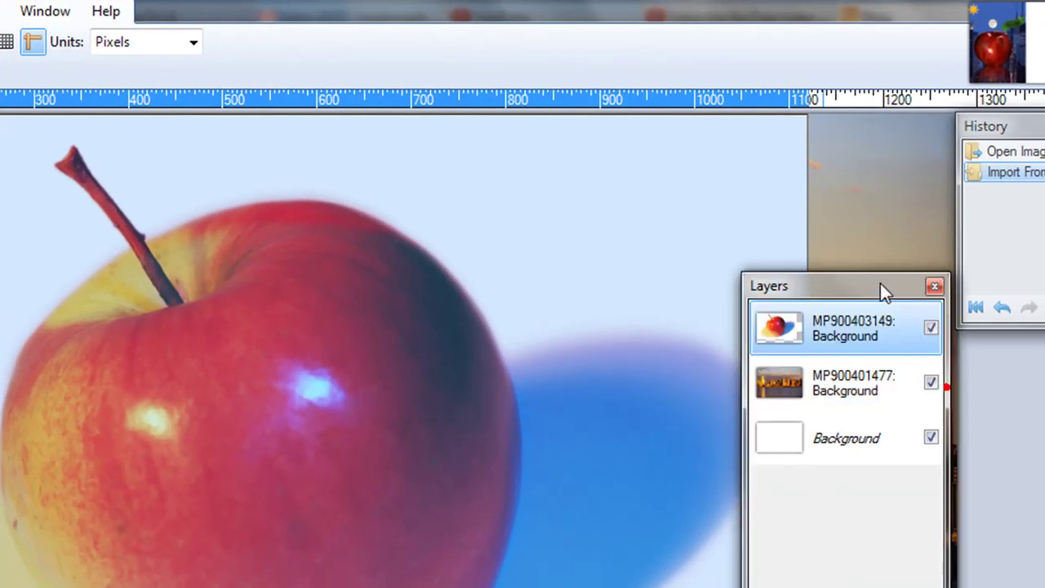
drag(880, 283, 914, 128)
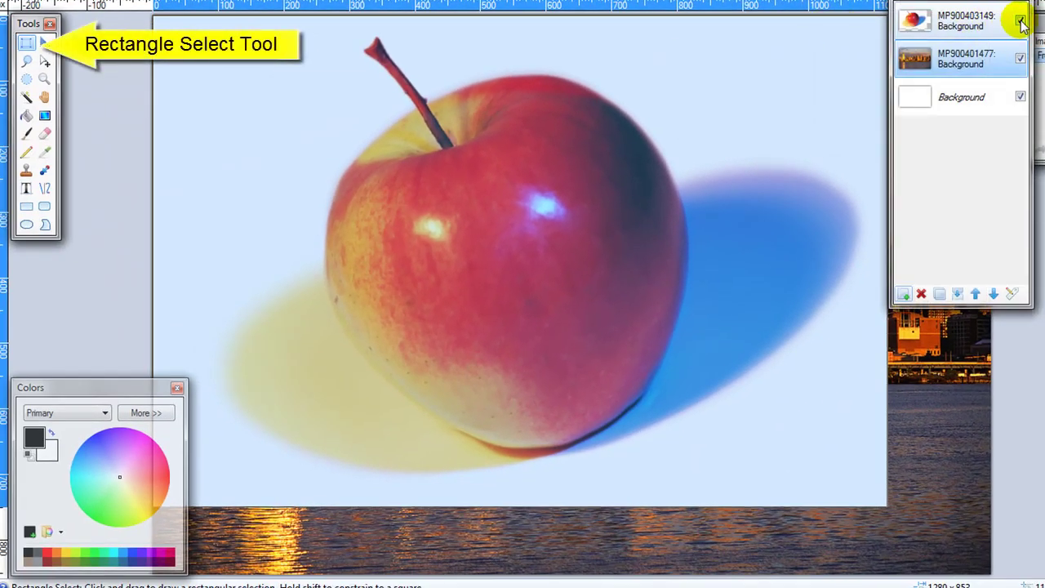
click(1020, 20)
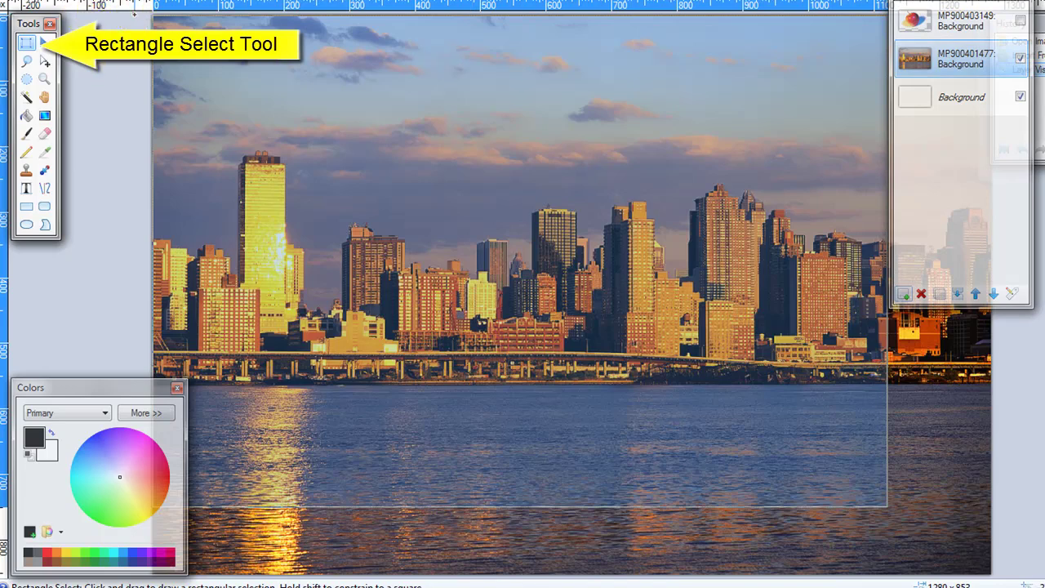
key(ctrl+a)
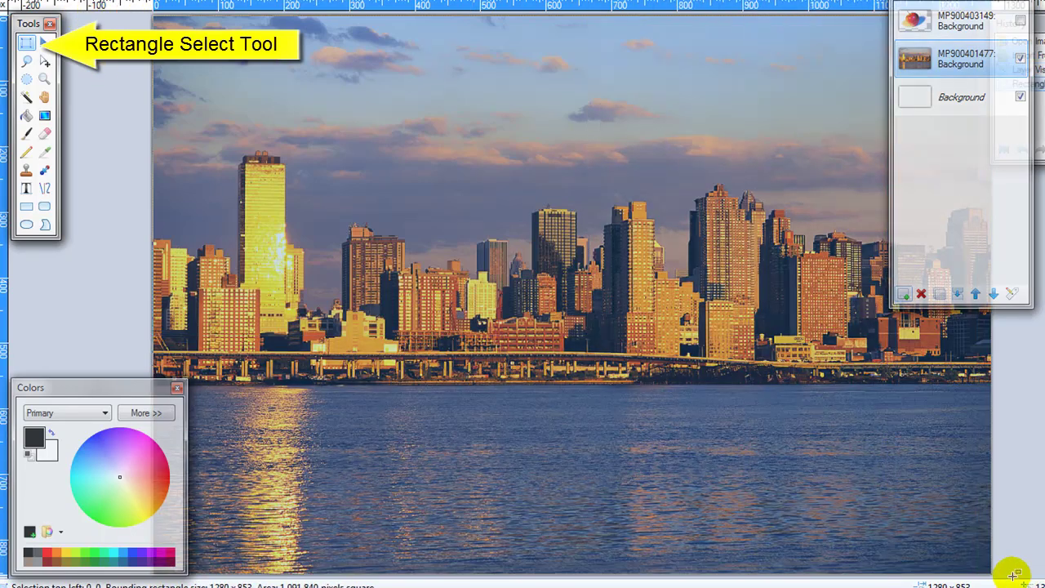
click(1019, 20)
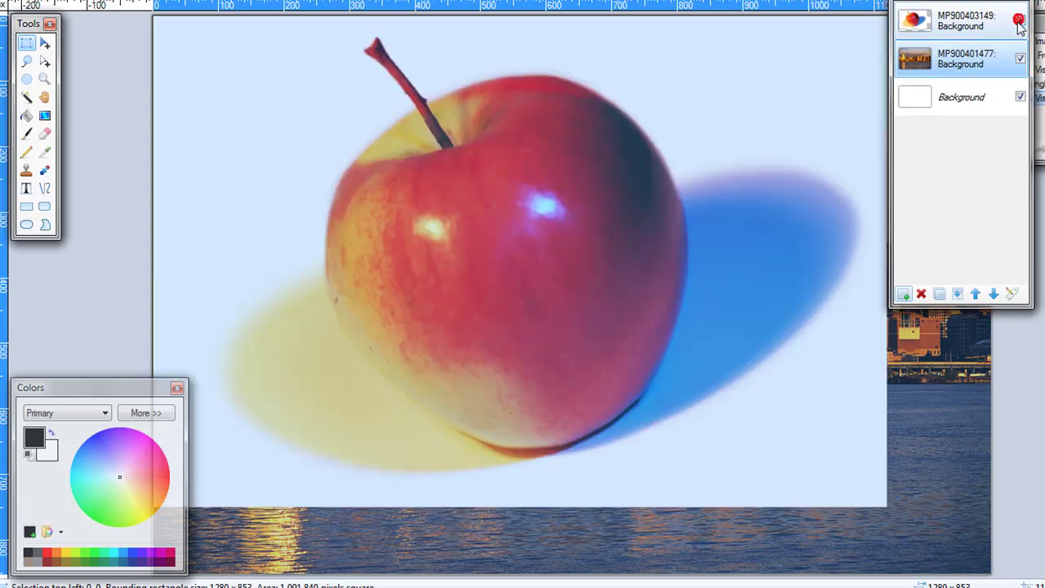
click(43, 41)
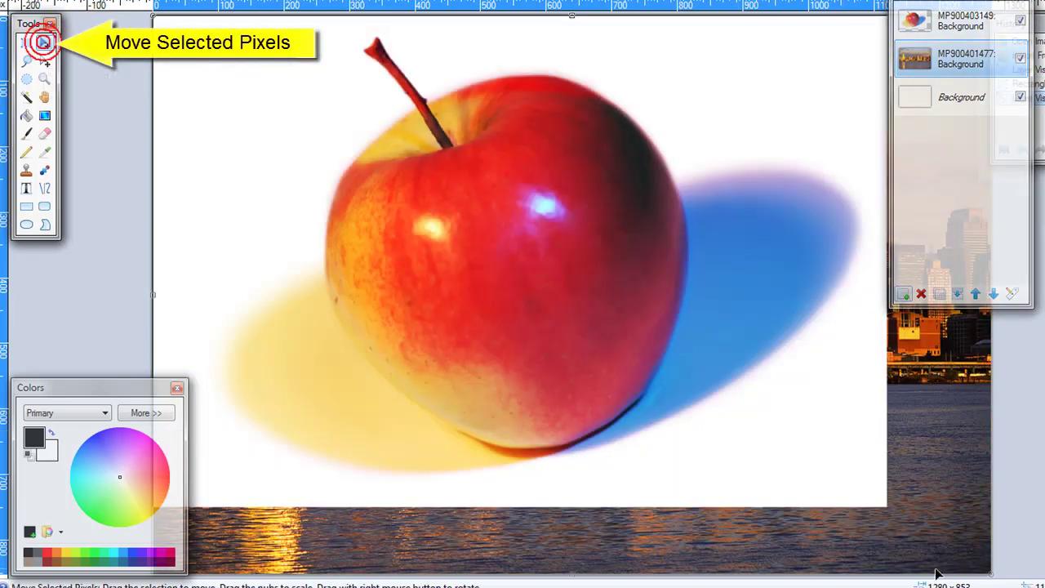
drag(990, 574, 886, 506)
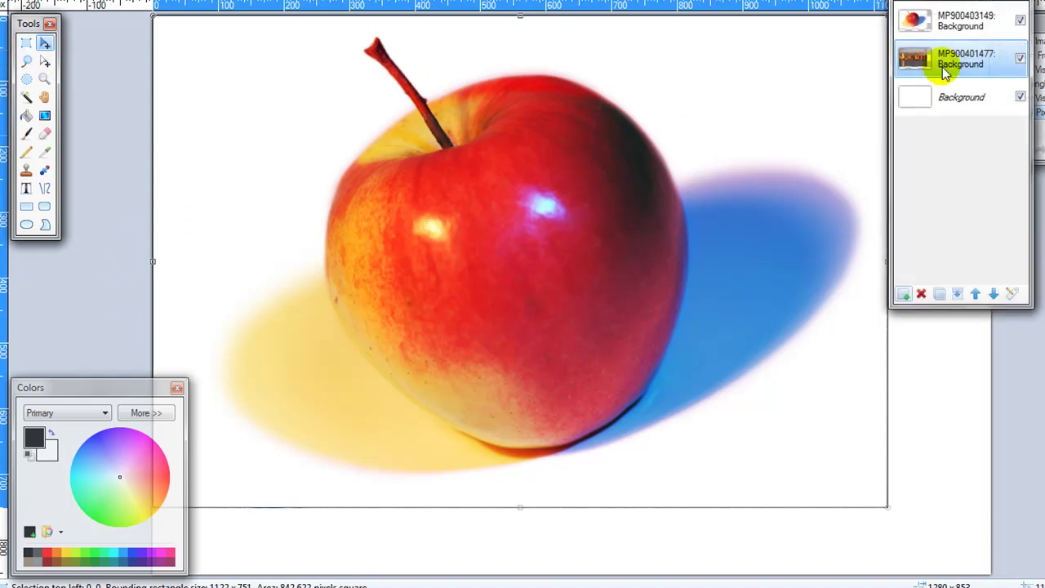
- Crop the canvas to the resized skyline's area, 1120 x 750 pixels
click(27, 43)
drag(155, 14, 883, 503)
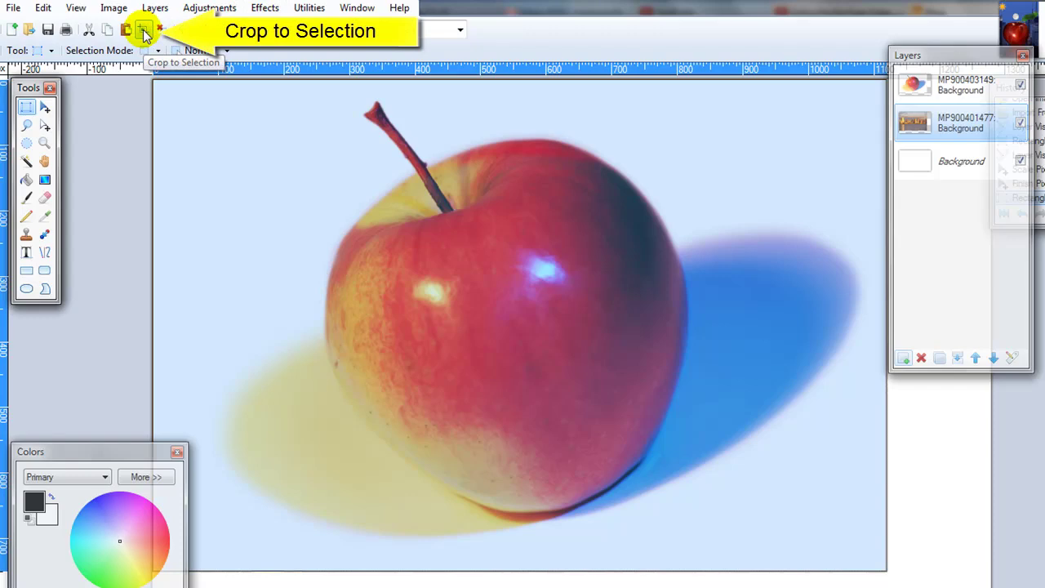
click(143, 33)
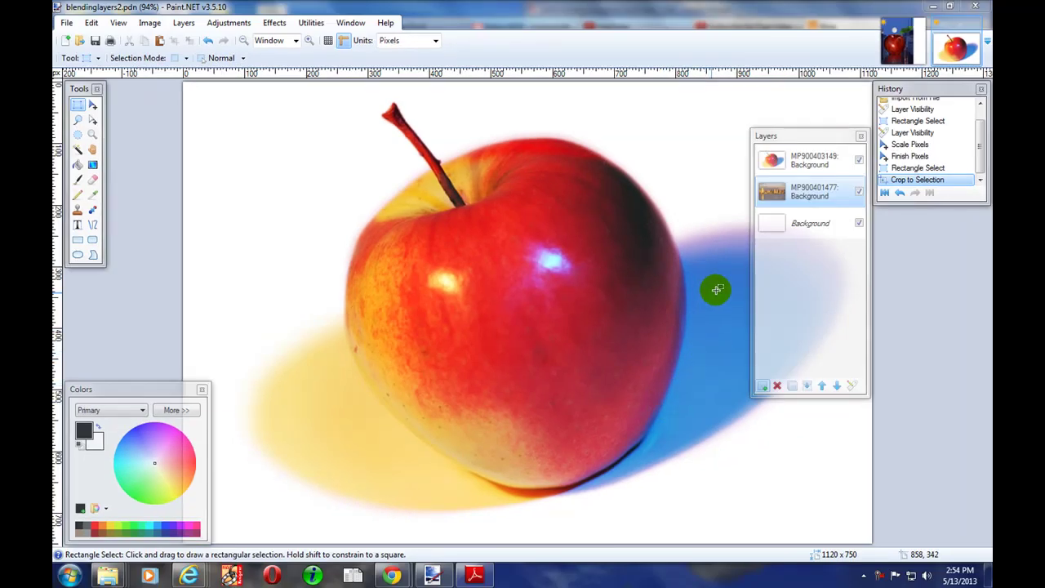
- Toggle the apple layer's visibility to check the crop, then select the apple layer MP900403149
click(819, 165)
click(849, 192)
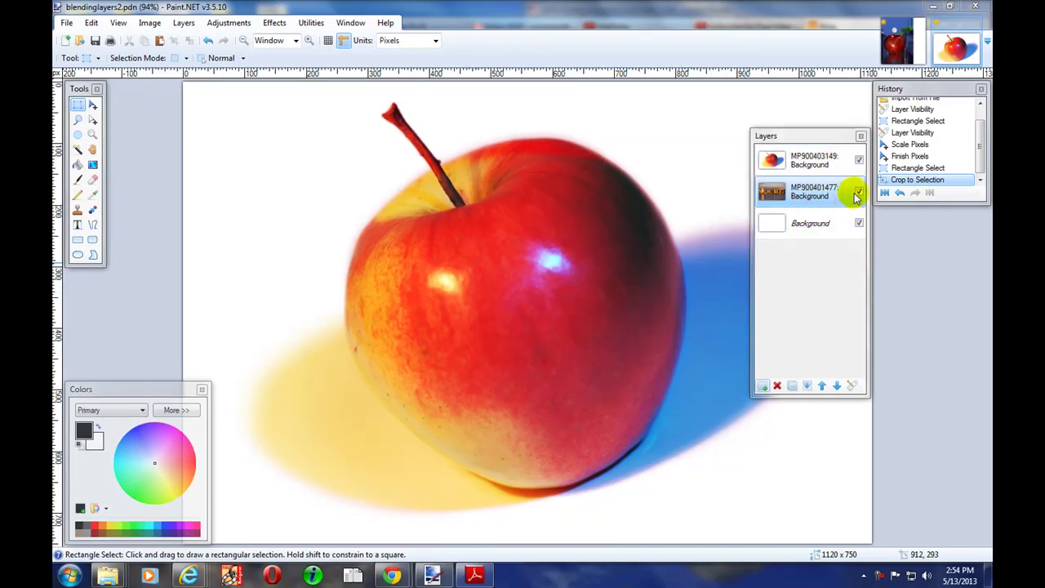
click(800, 163)
click(796, 196)
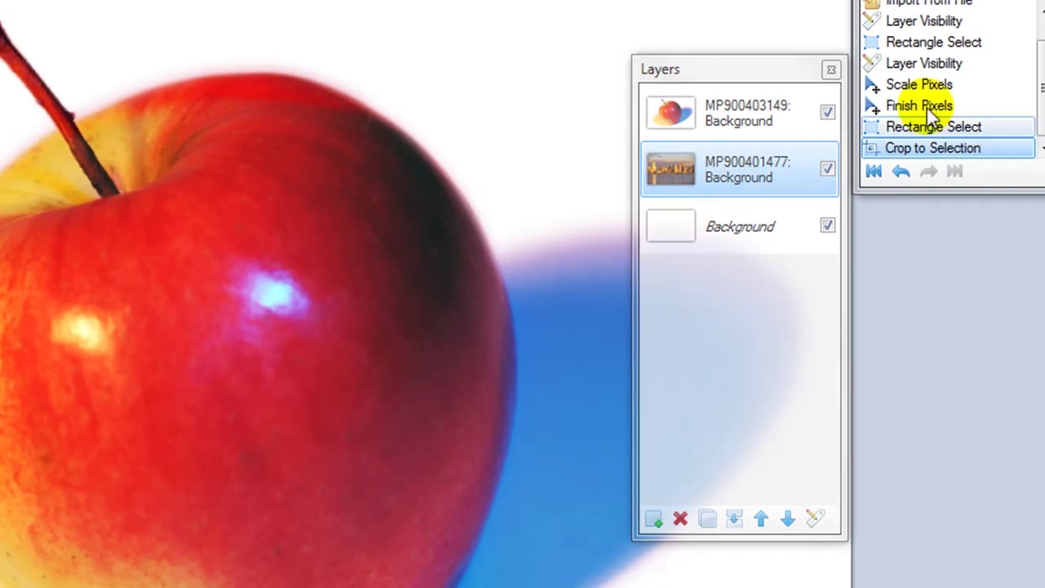
click(827, 113)
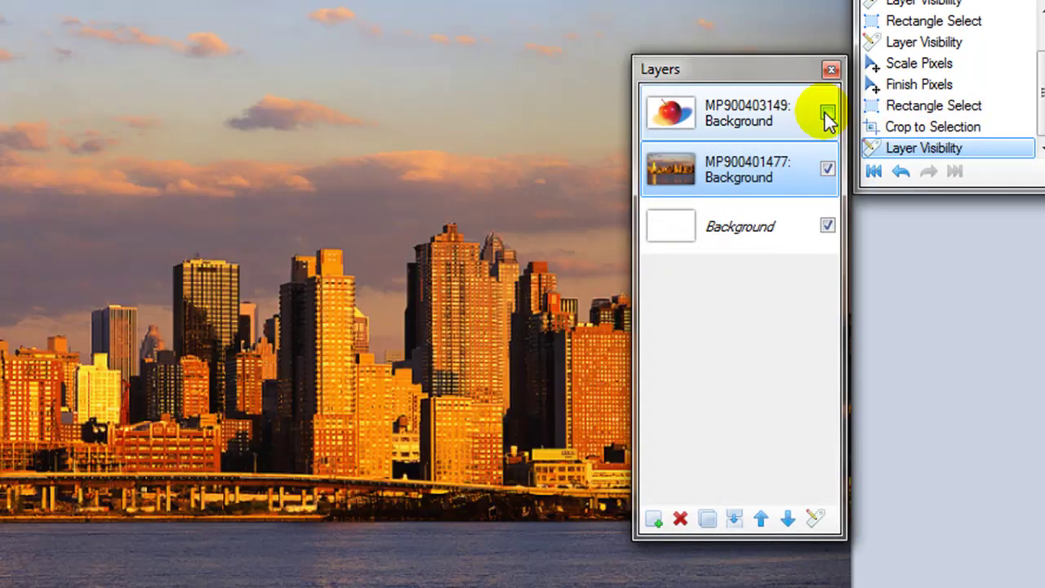
click(827, 113)
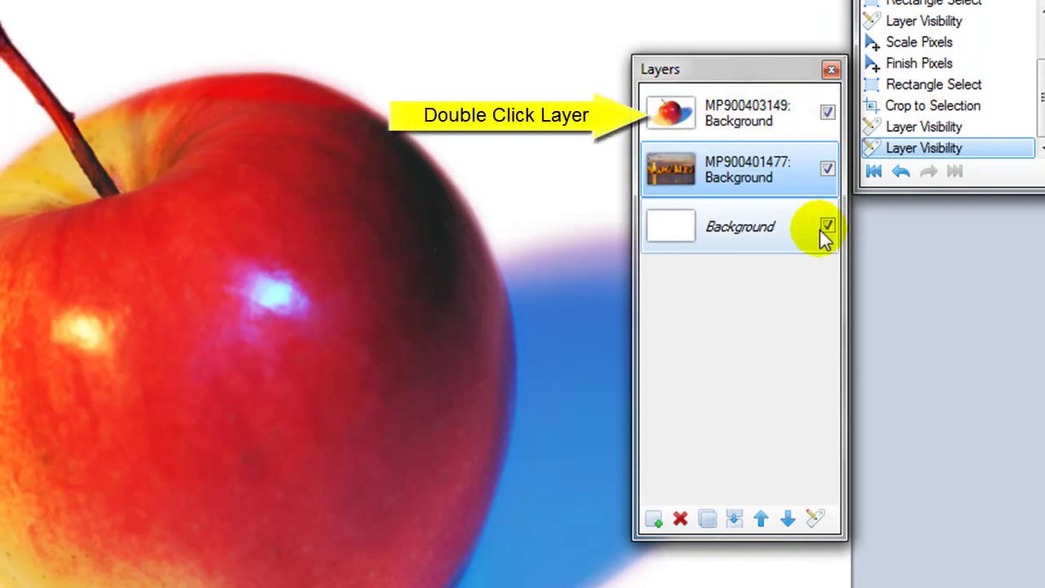
click(673, 113)
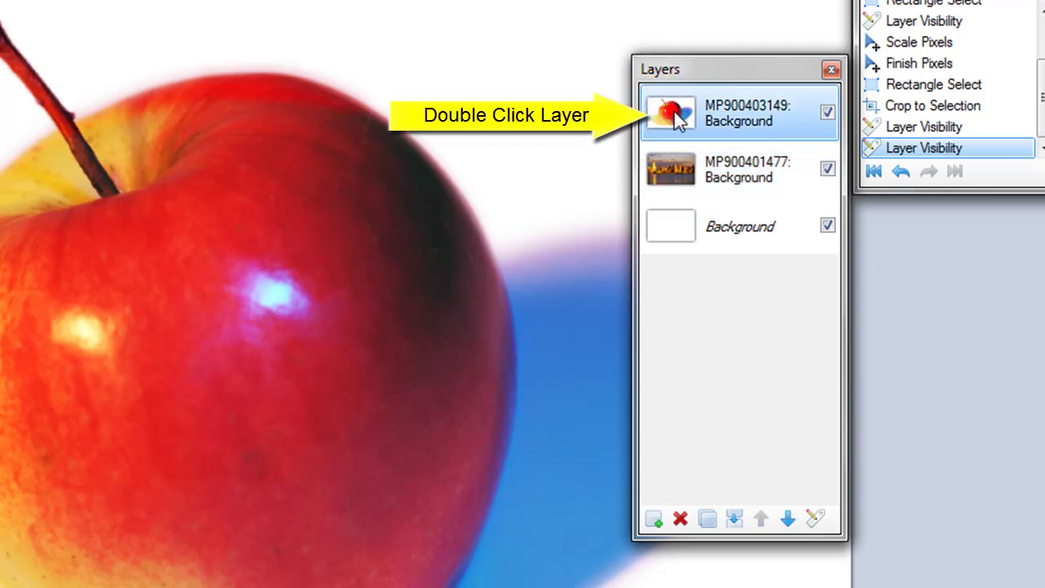
- In the apple layer's properties, preview opacity around 86, then restore it to 255
double_click(718, 111)
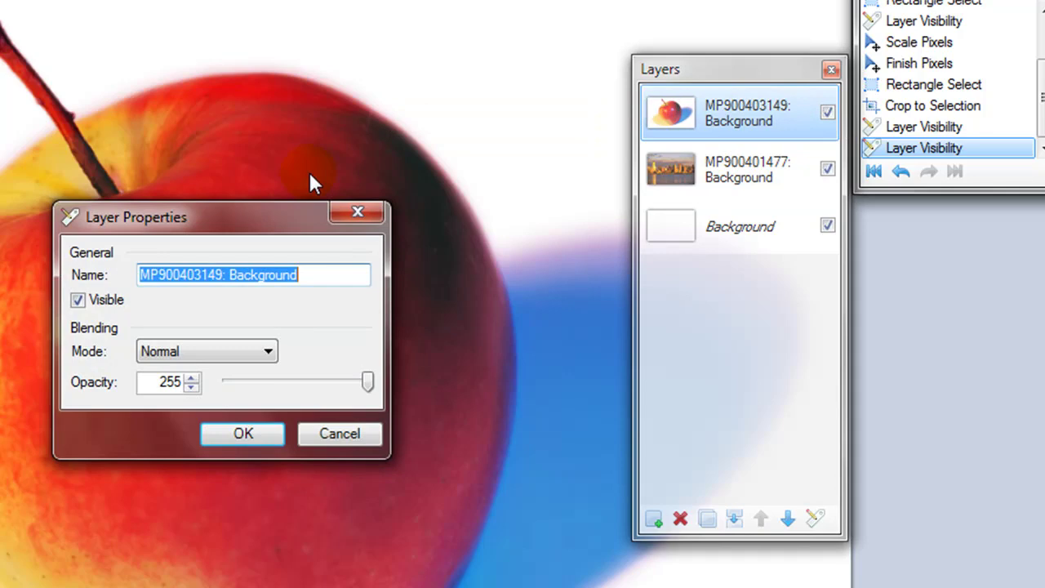
drag(276, 219, 474, 5)
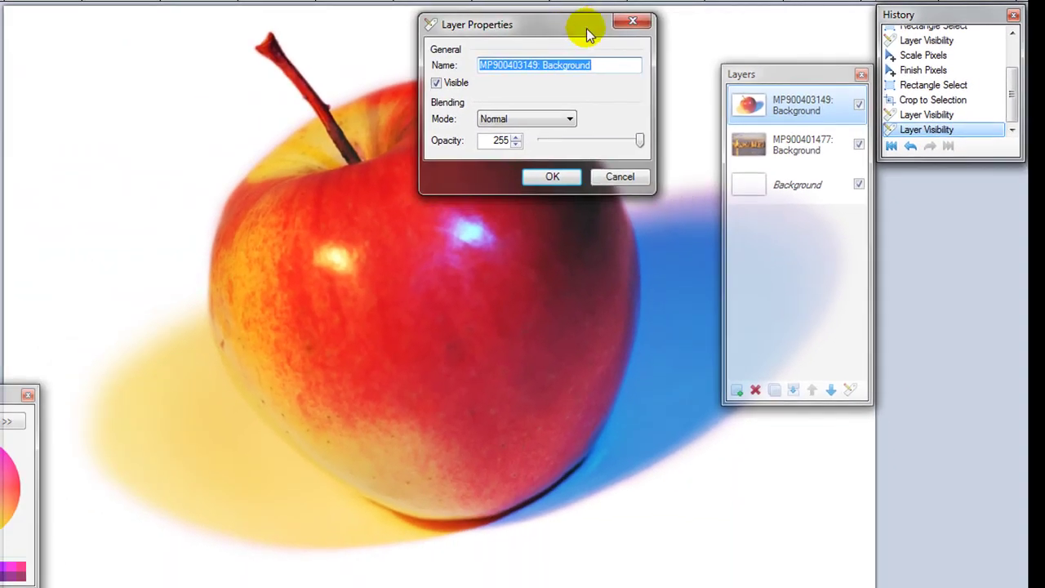
click(693, 62)
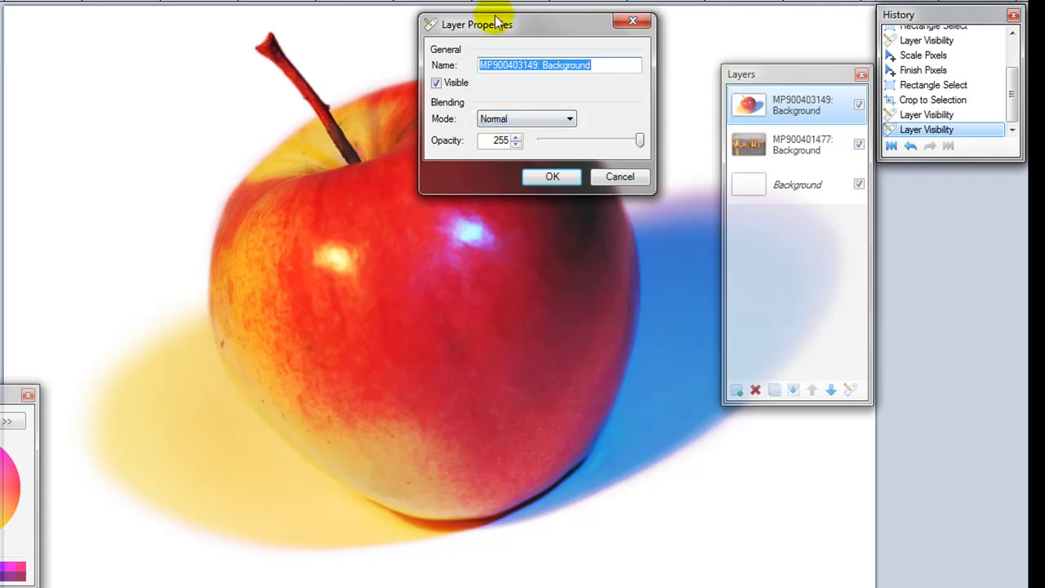
drag(640, 139, 587, 141)
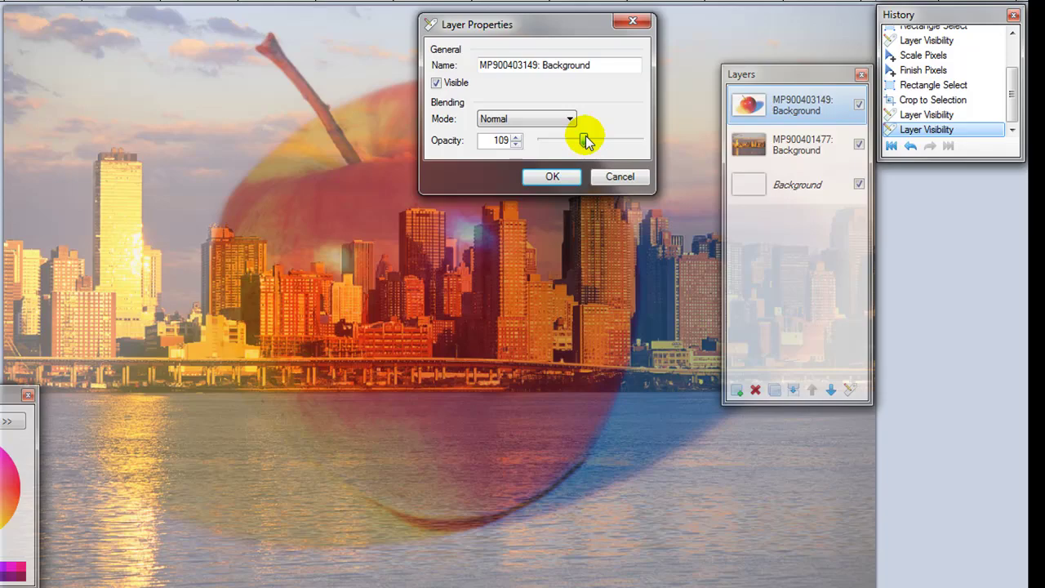
drag(585, 136, 652, 137)
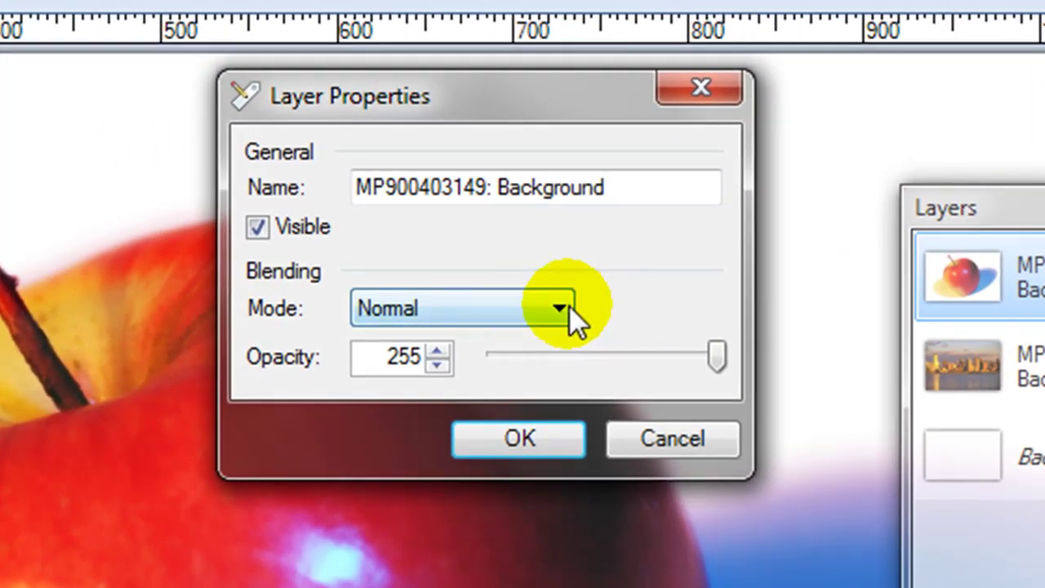
- Blend the apple layer in Multiply with lowered opacity, then switch to Additive
drag(538, 95, 755, 91)
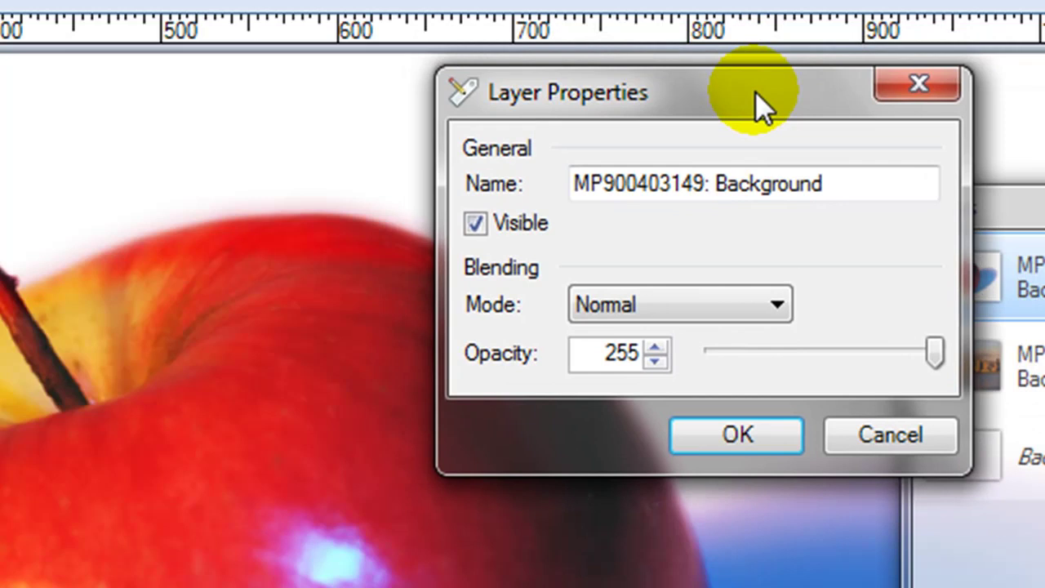
click(772, 307)
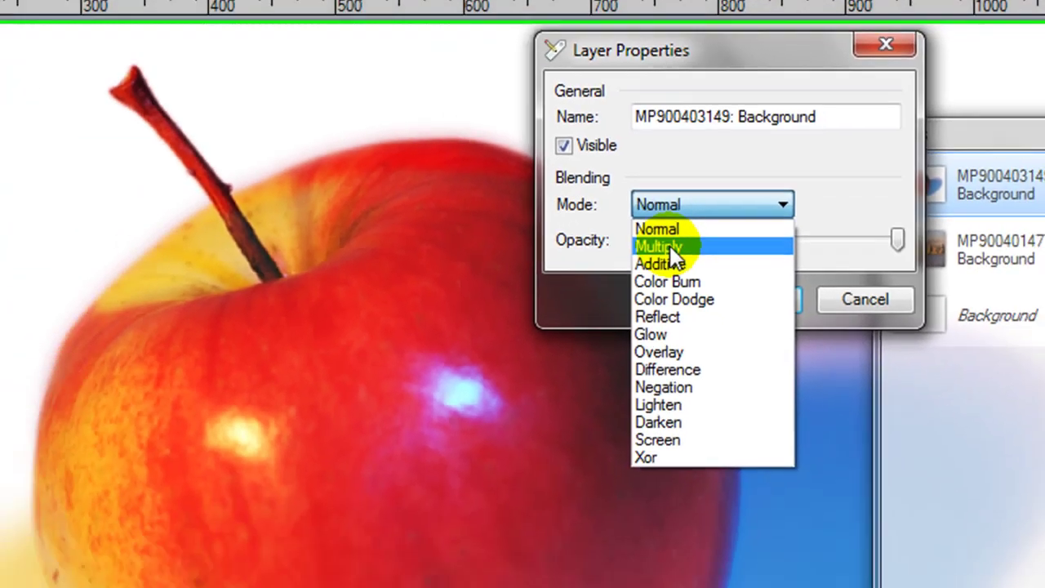
click(625, 364)
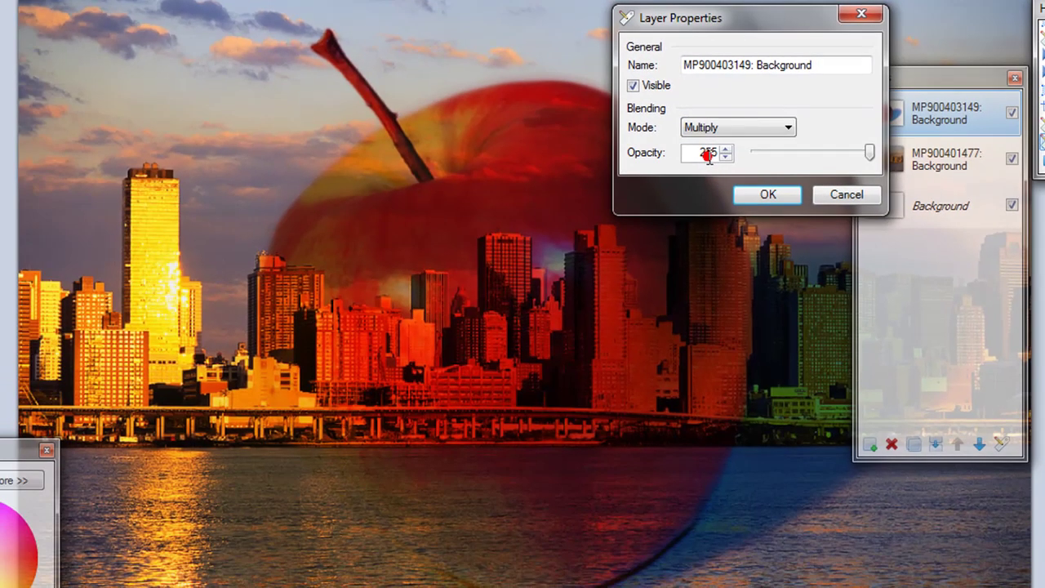
drag(867, 151, 830, 157)
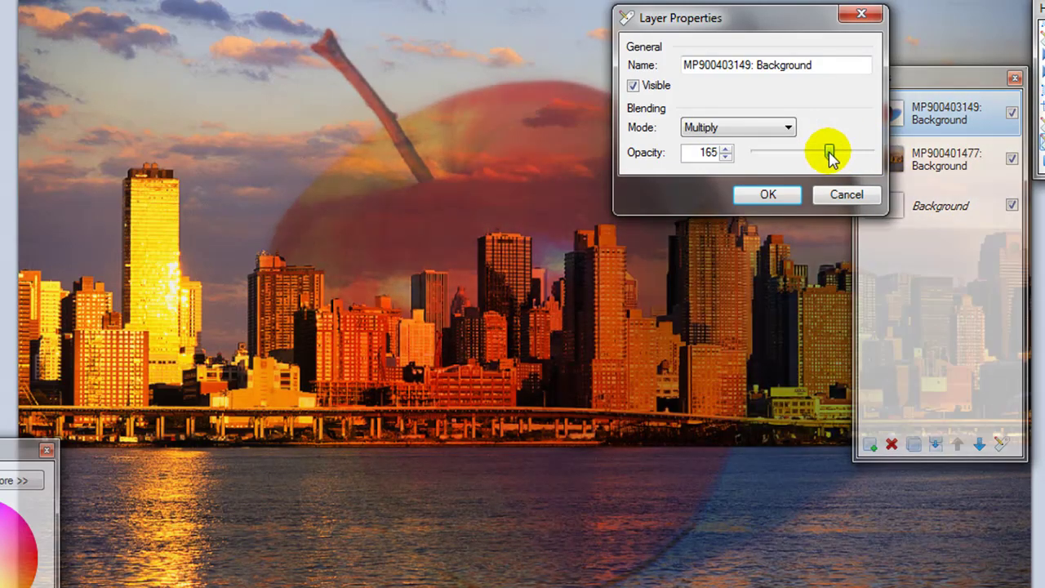
drag(743, 23, 702, 13)
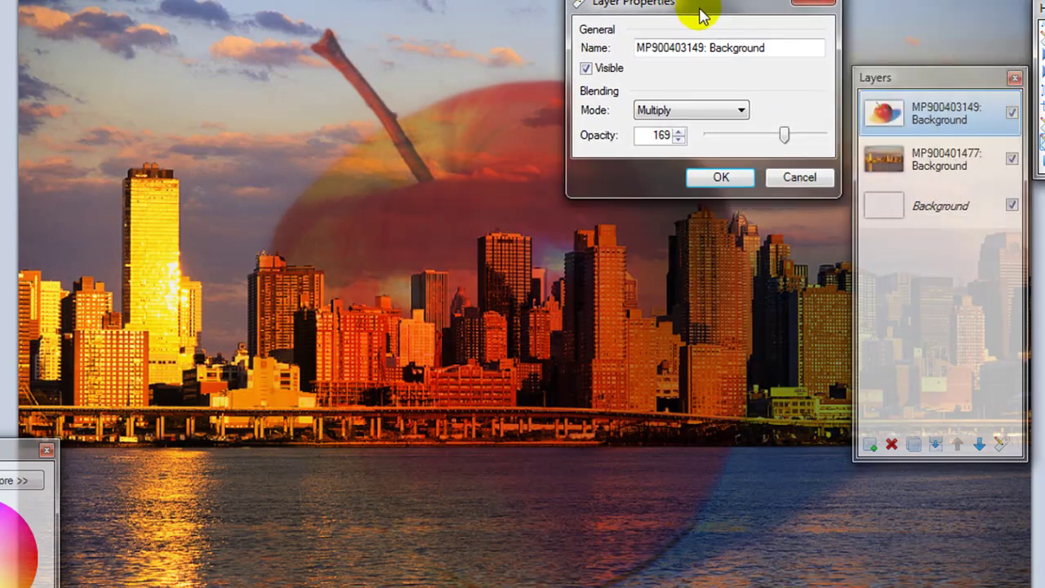
drag(783, 137, 821, 133)
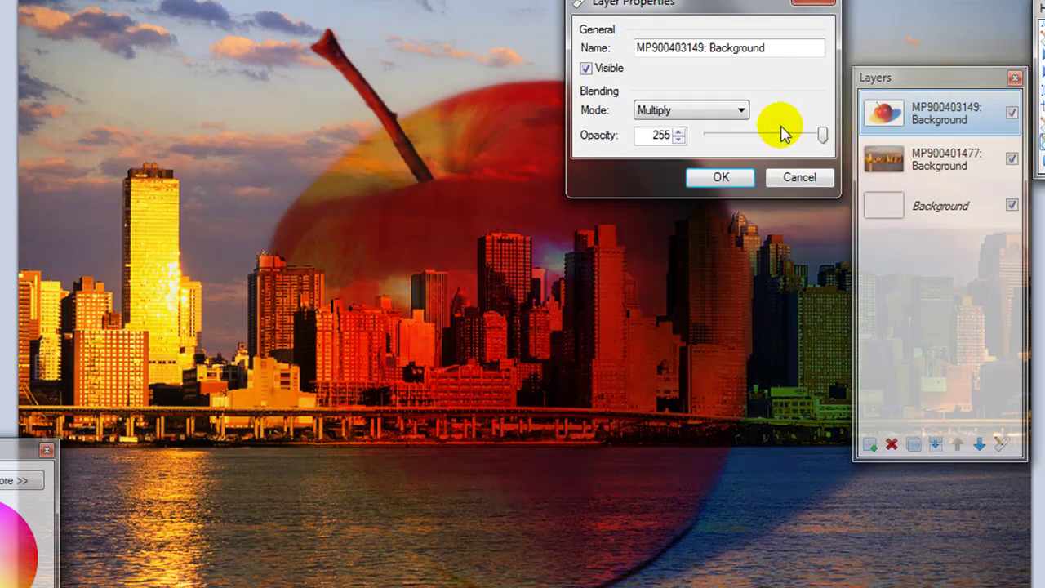
click(745, 112)
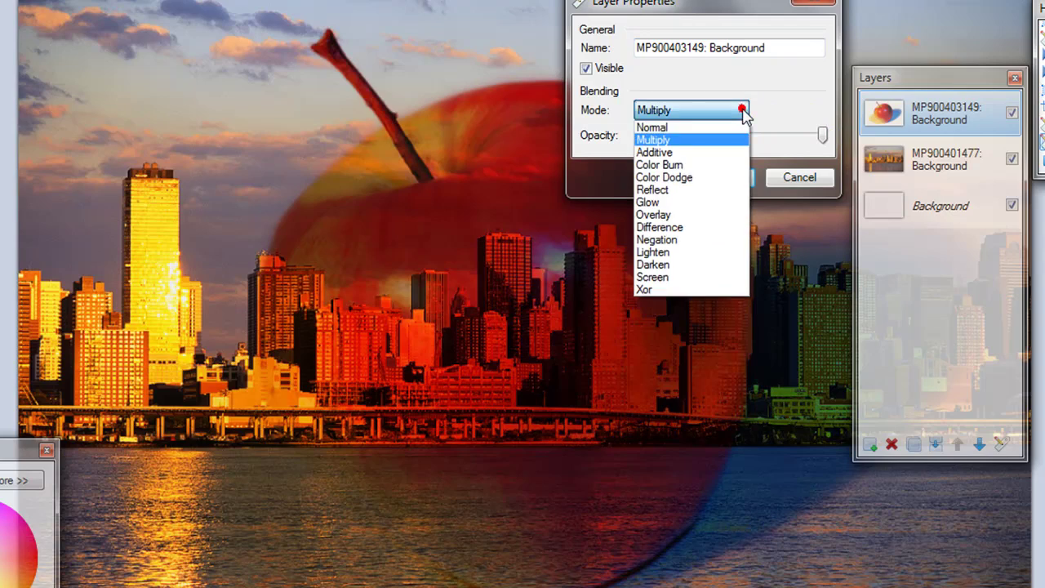
click(694, 152)
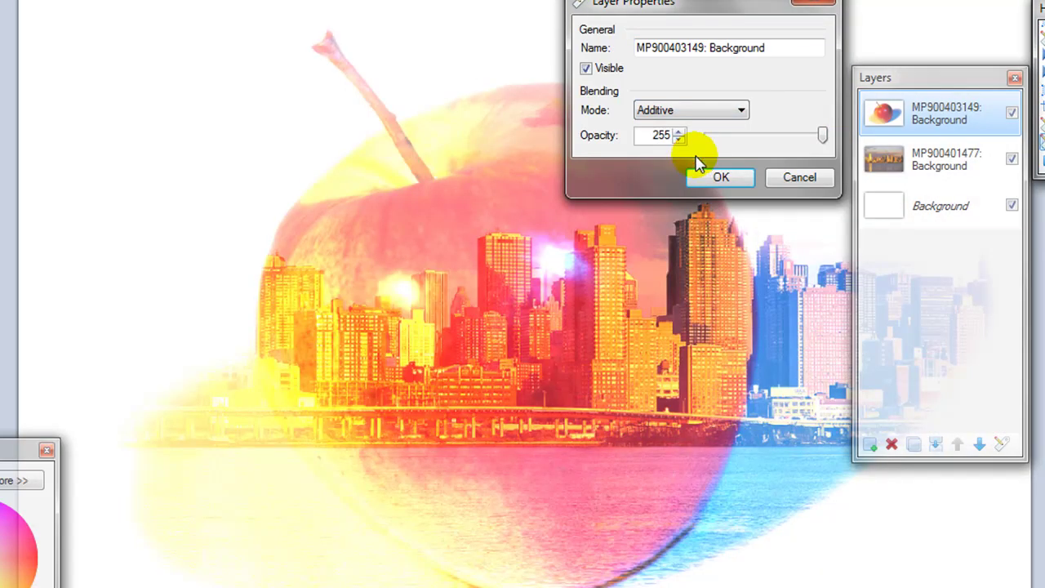
- Try Color Burn, Color Dodge and Reflect blending on the apple layer, then confirm with OK
drag(699, 5, 923, 0)
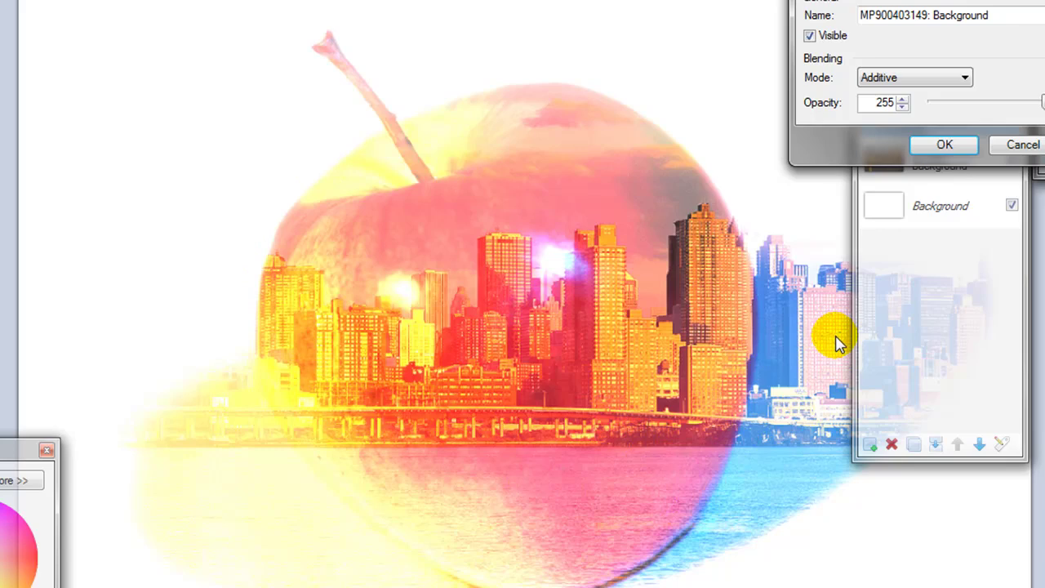
click(963, 78)
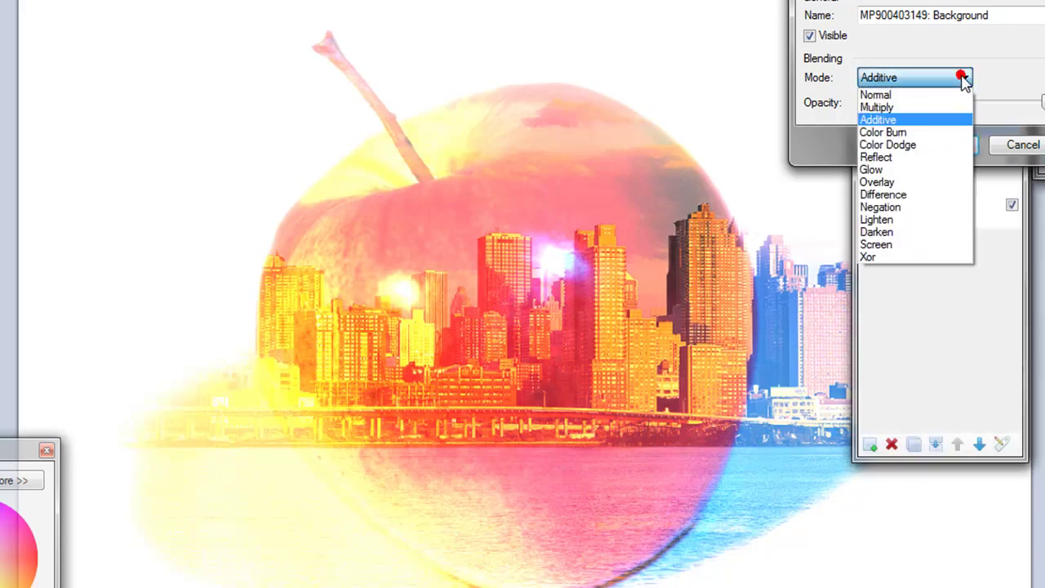
click(898, 133)
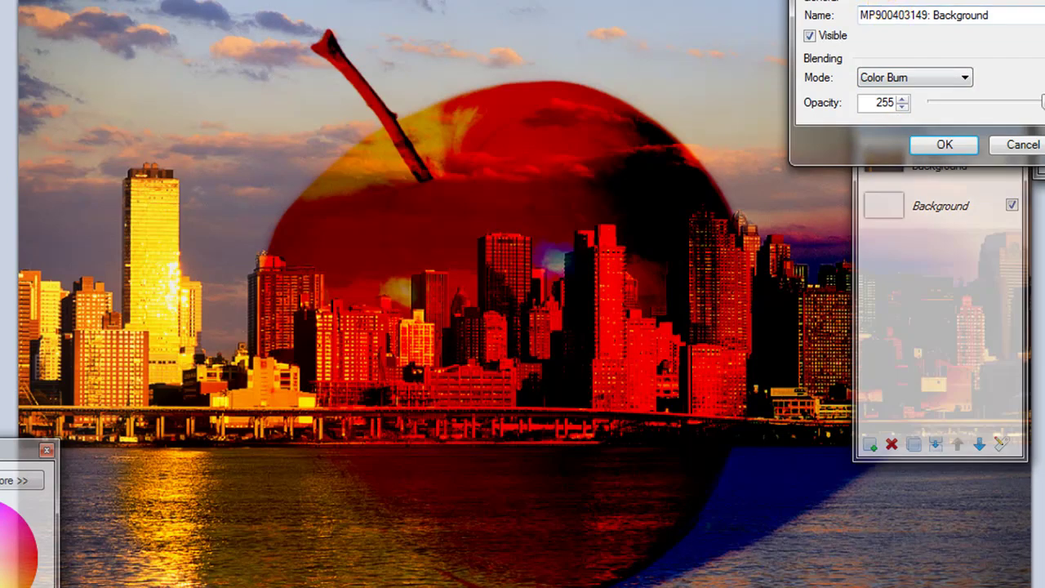
drag(898, 1, 852, 0)
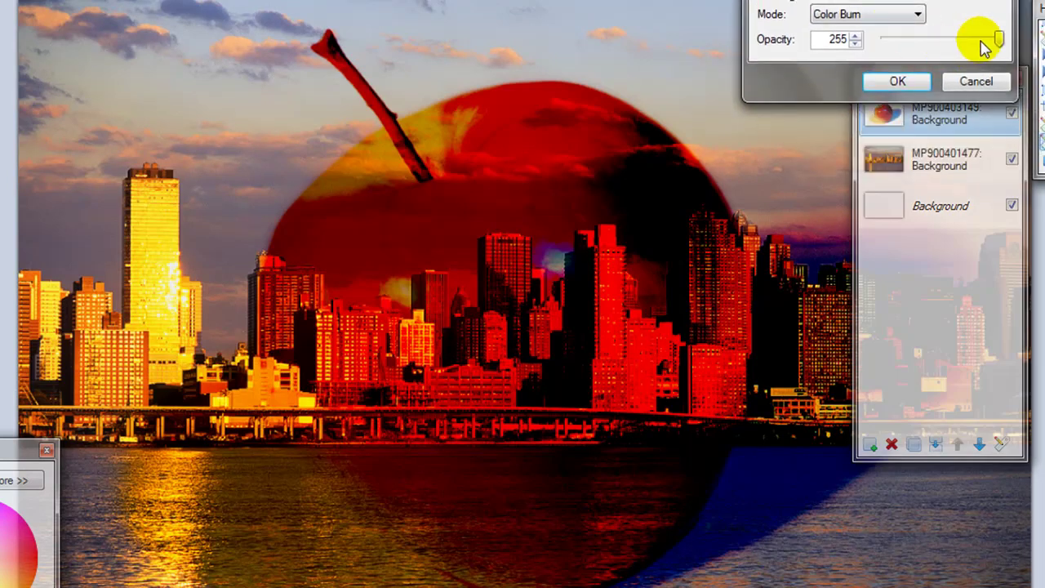
drag(999, 41, 1035, 48)
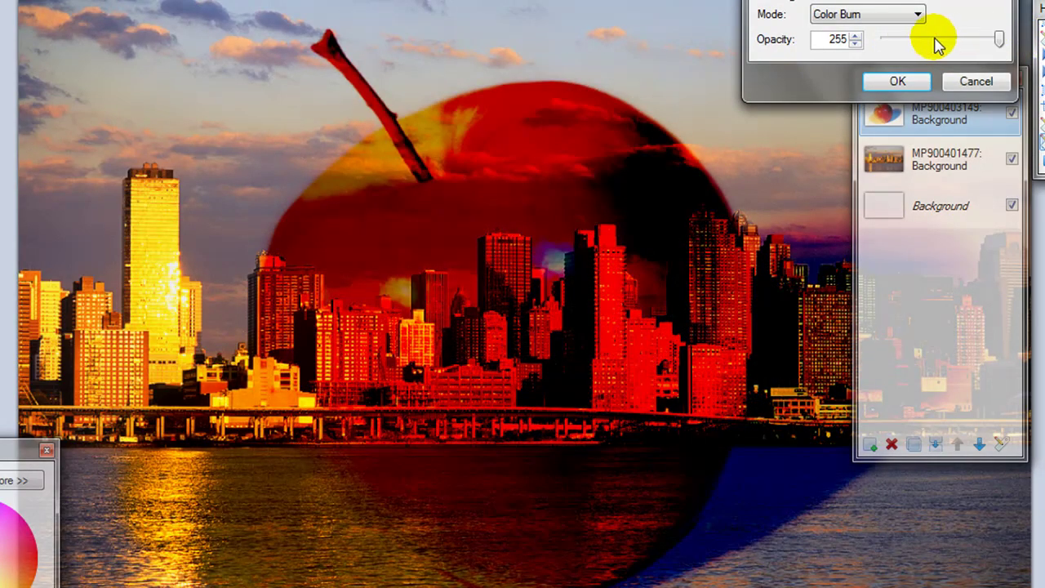
click(917, 14)
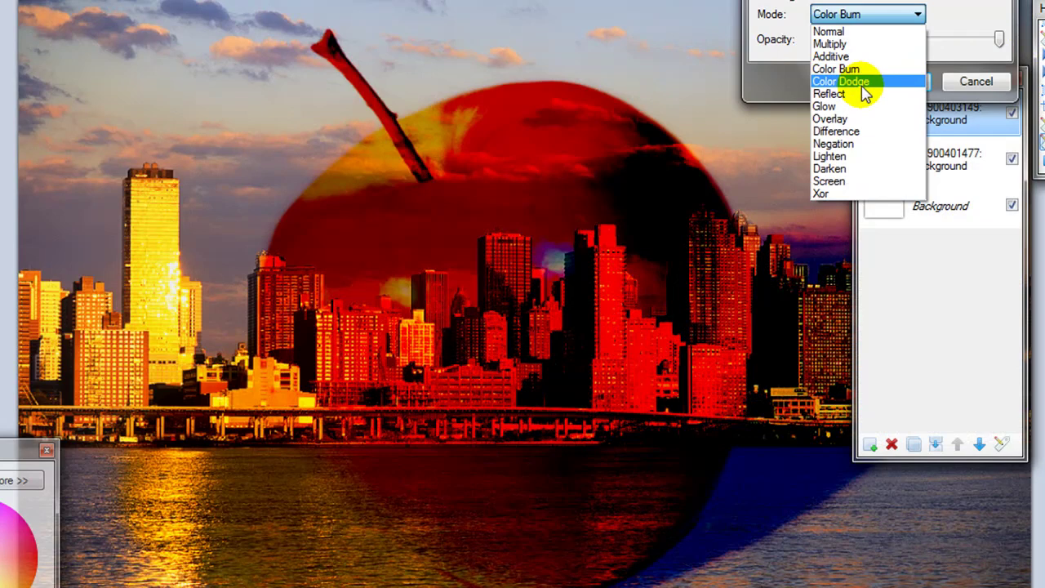
click(862, 82)
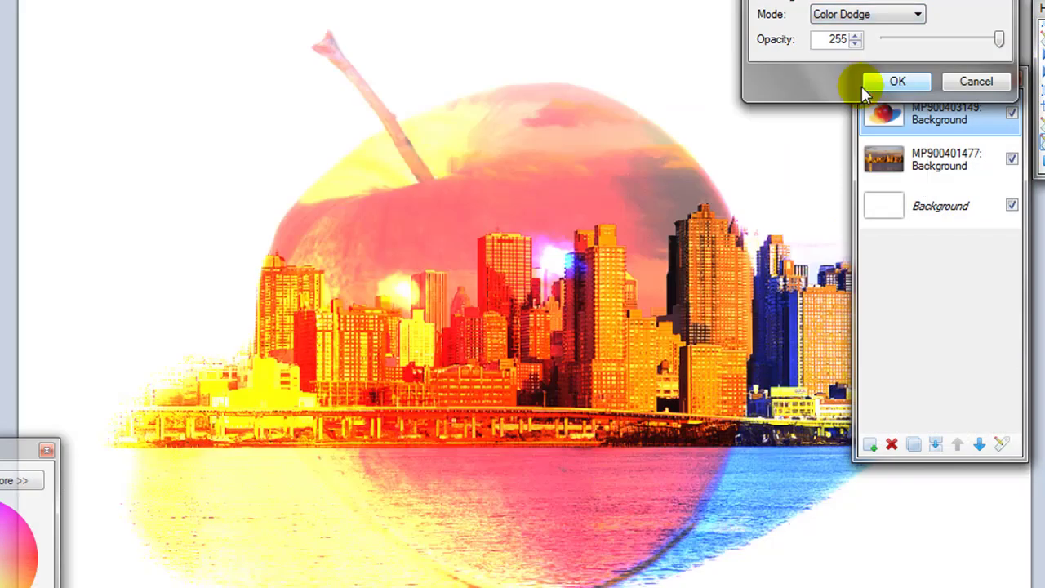
click(916, 14)
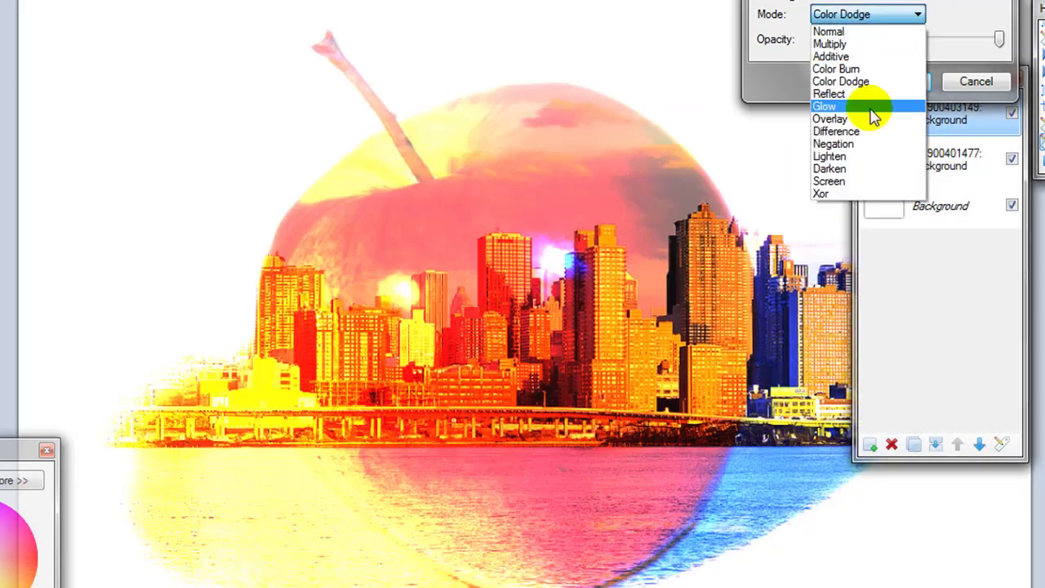
click(834, 95)
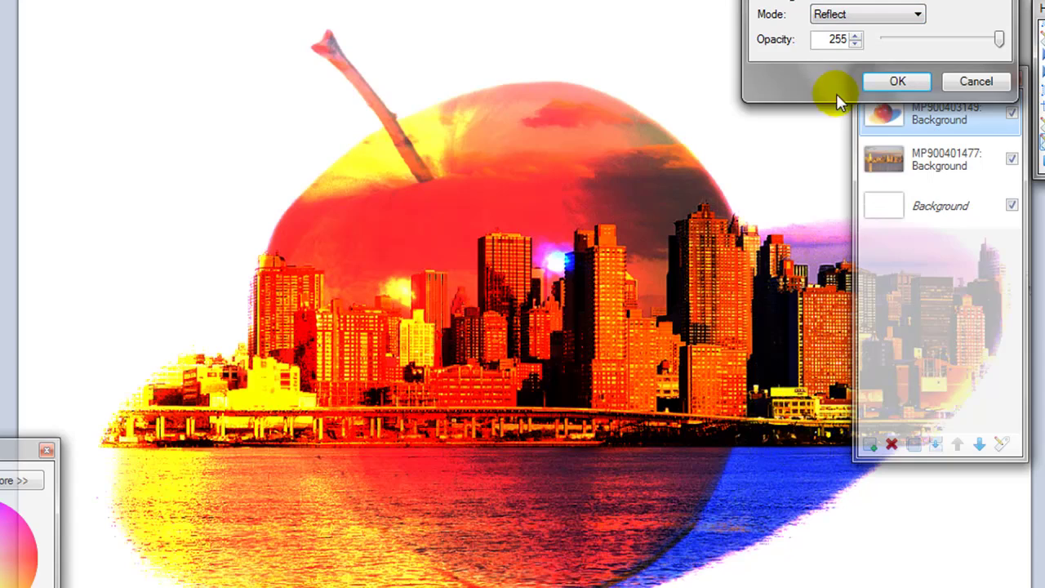
click(897, 80)
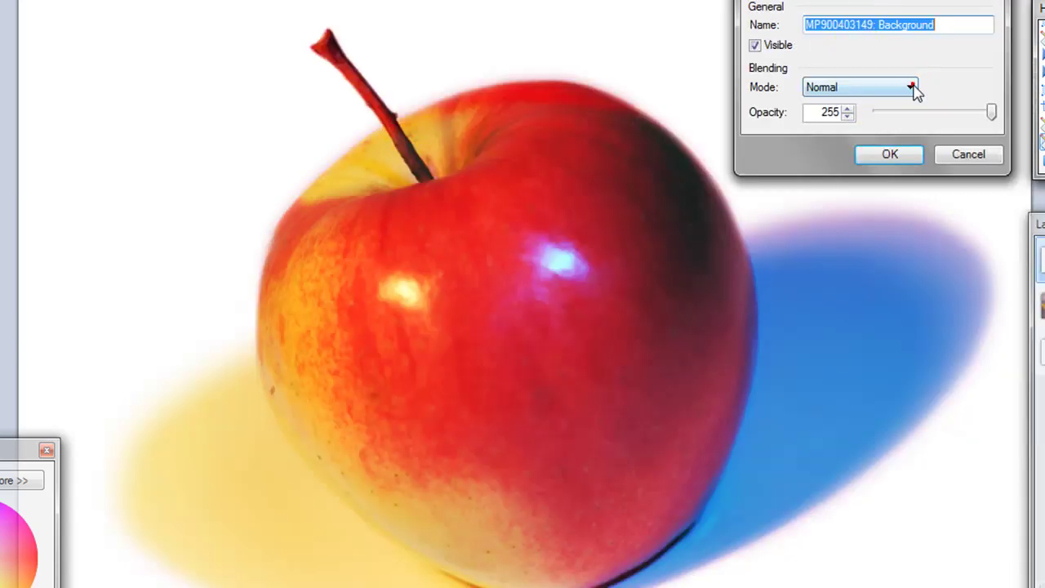
- Cycle the apple layer through Glow, Overlay, Difference and Negation blending
click(912, 87)
click(829, 181)
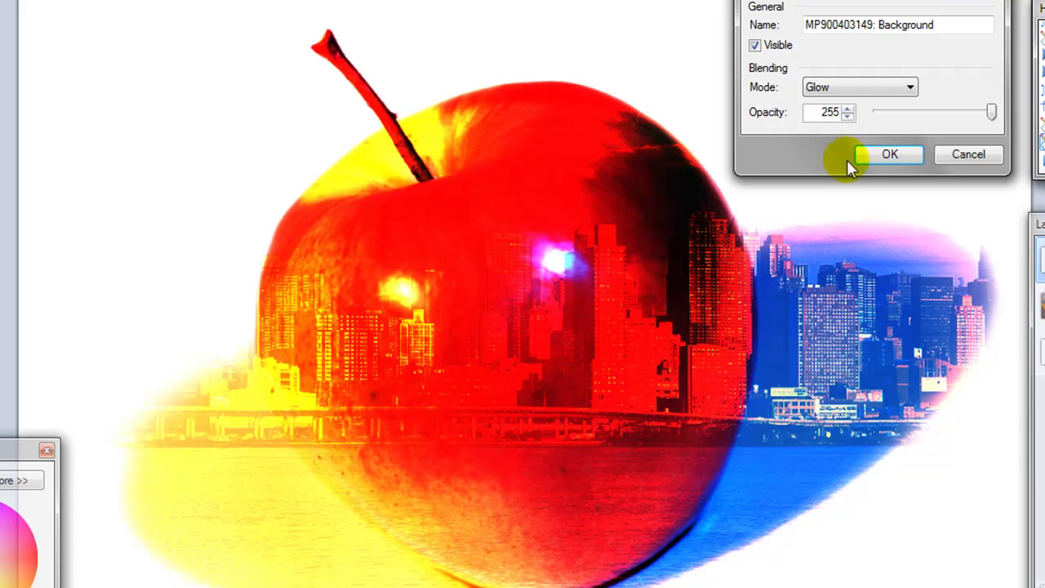
click(903, 85)
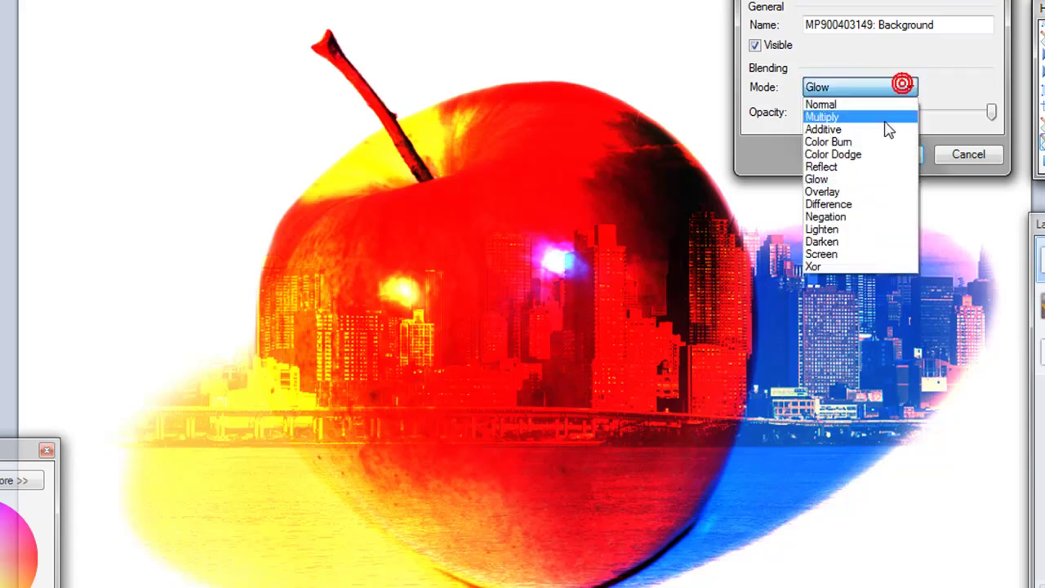
click(839, 194)
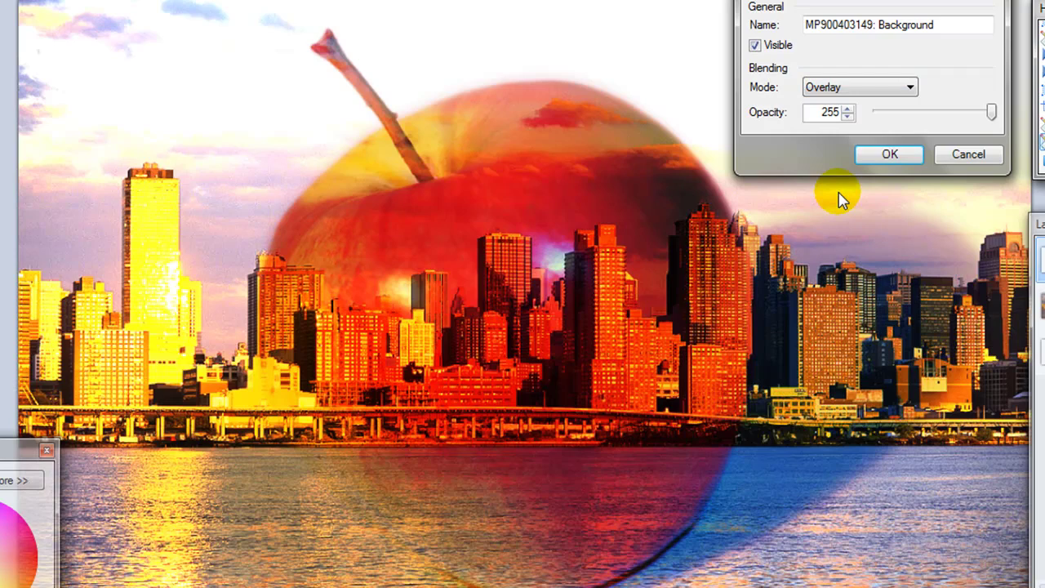
click(910, 88)
click(830, 205)
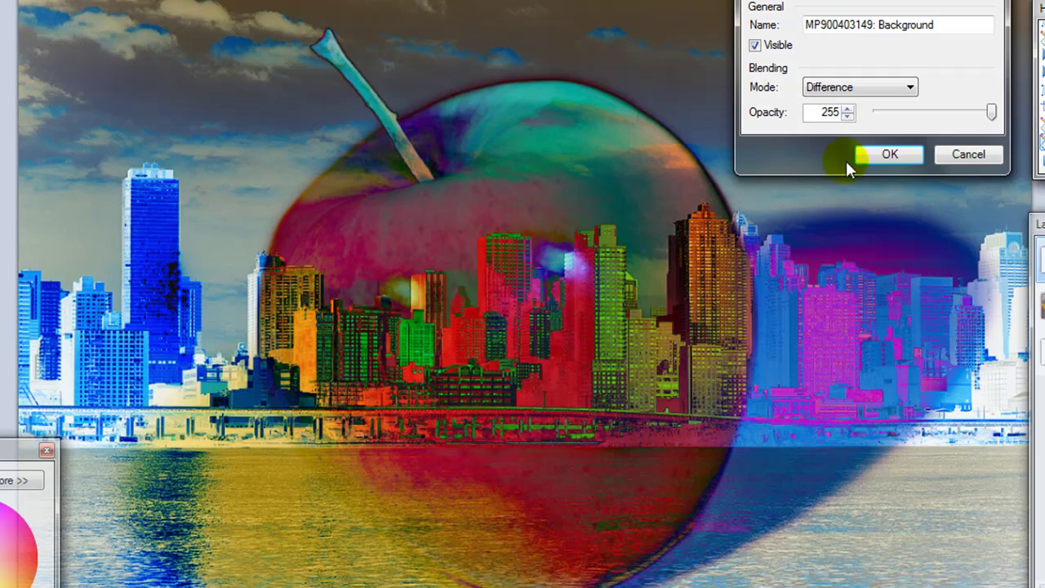
click(907, 89)
click(846, 224)
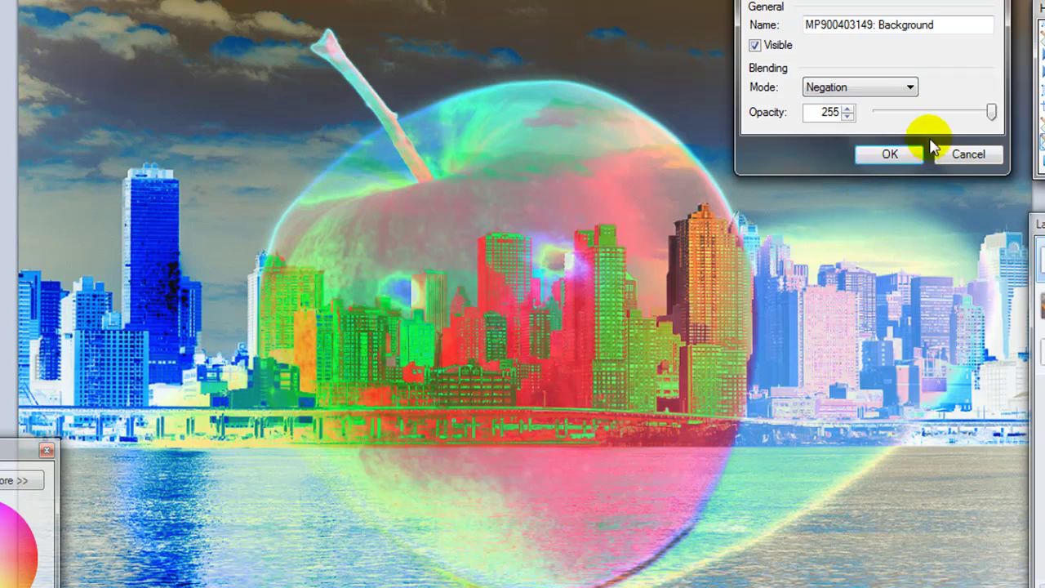
- Cycle the apple layer through Lighten, Darken, Screen and finally Xor blending
click(906, 86)
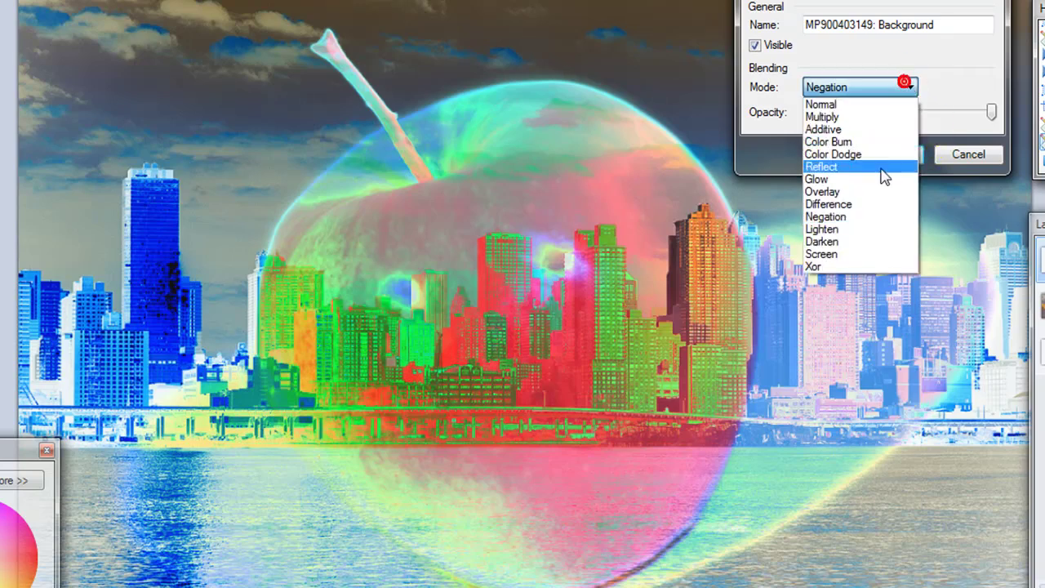
click(832, 230)
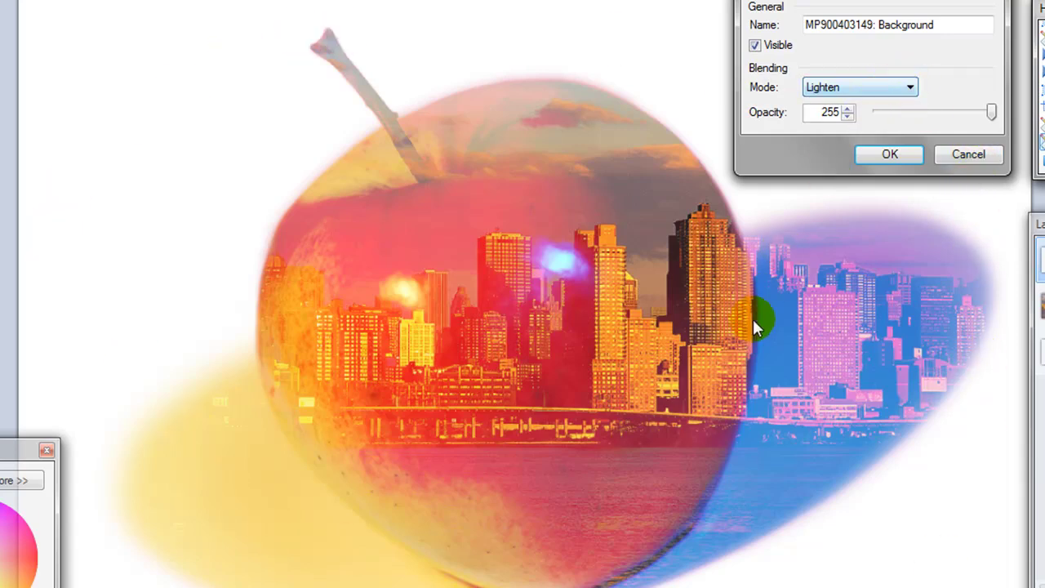
click(910, 87)
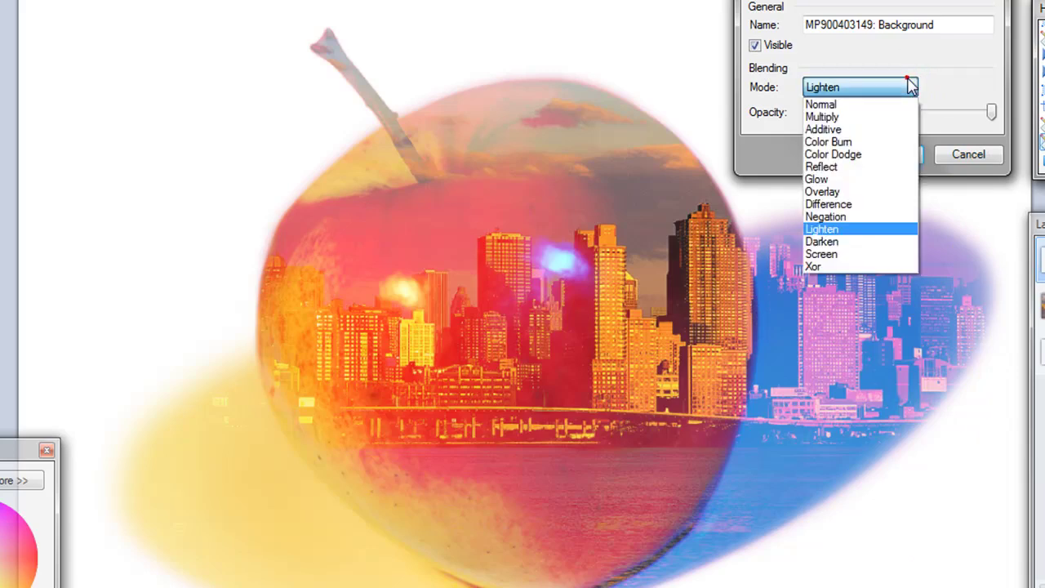
click(829, 241)
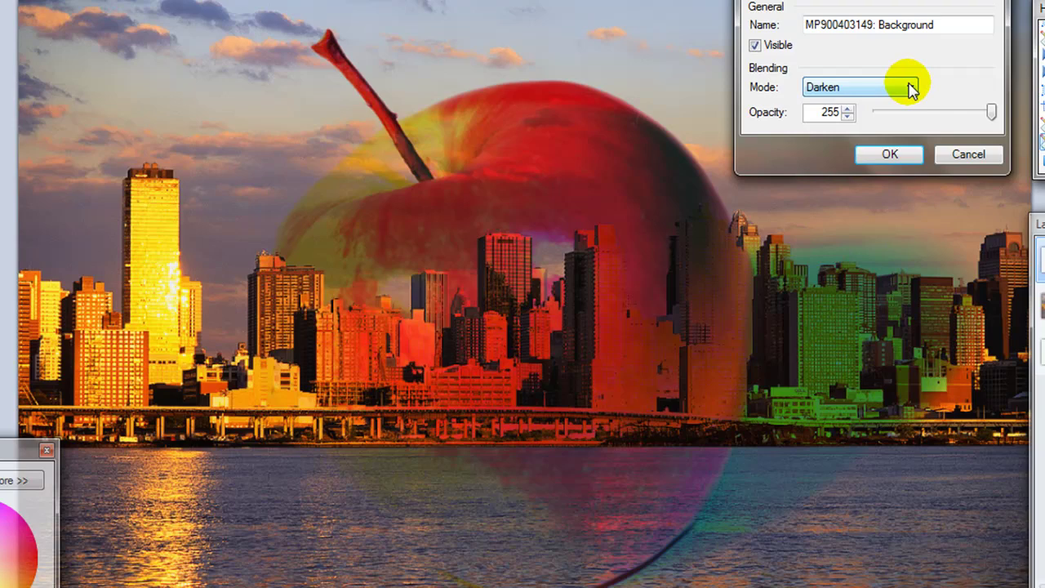
click(908, 84)
click(853, 255)
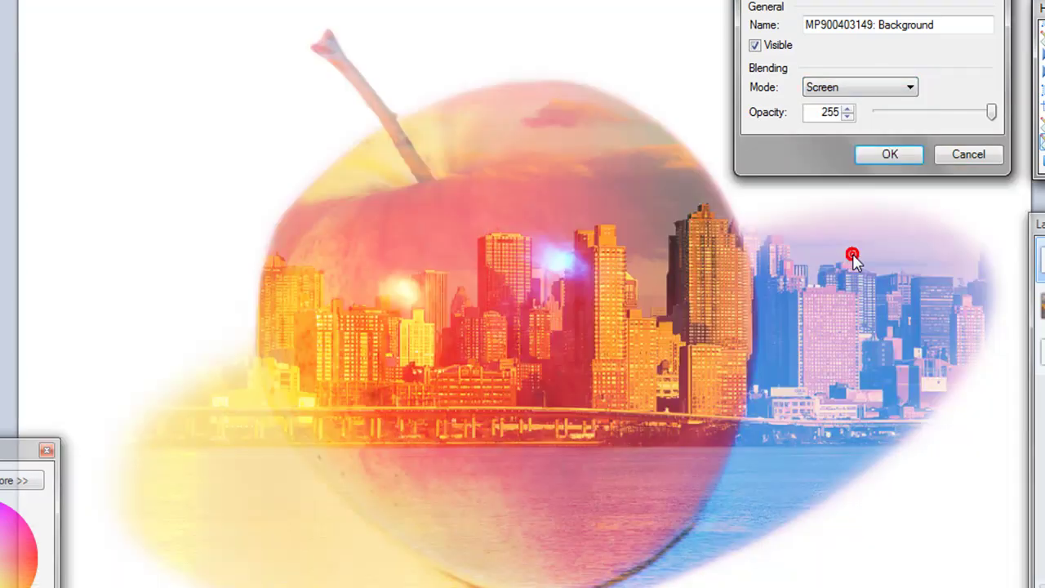
click(911, 88)
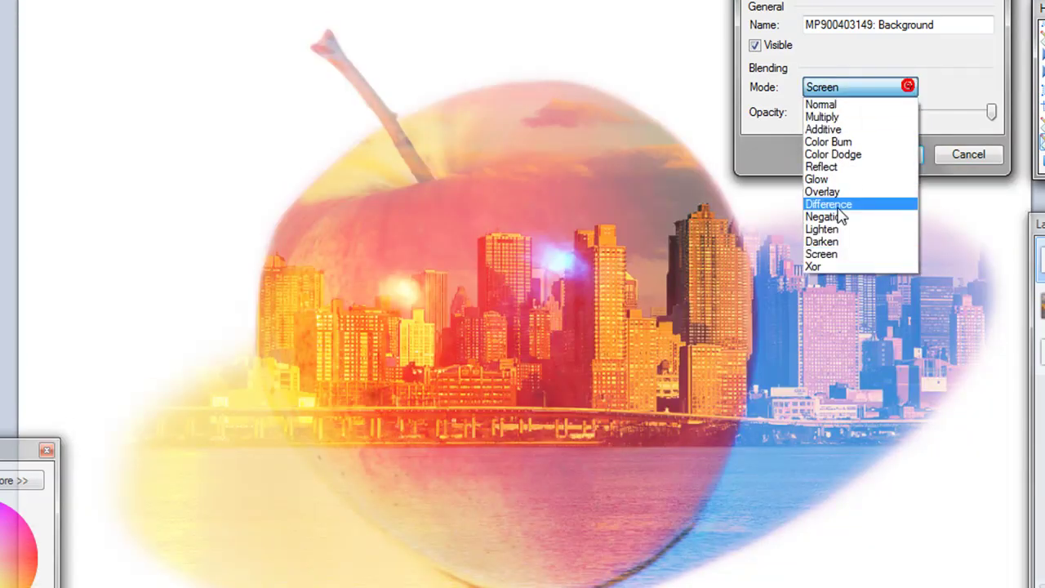
click(831, 262)
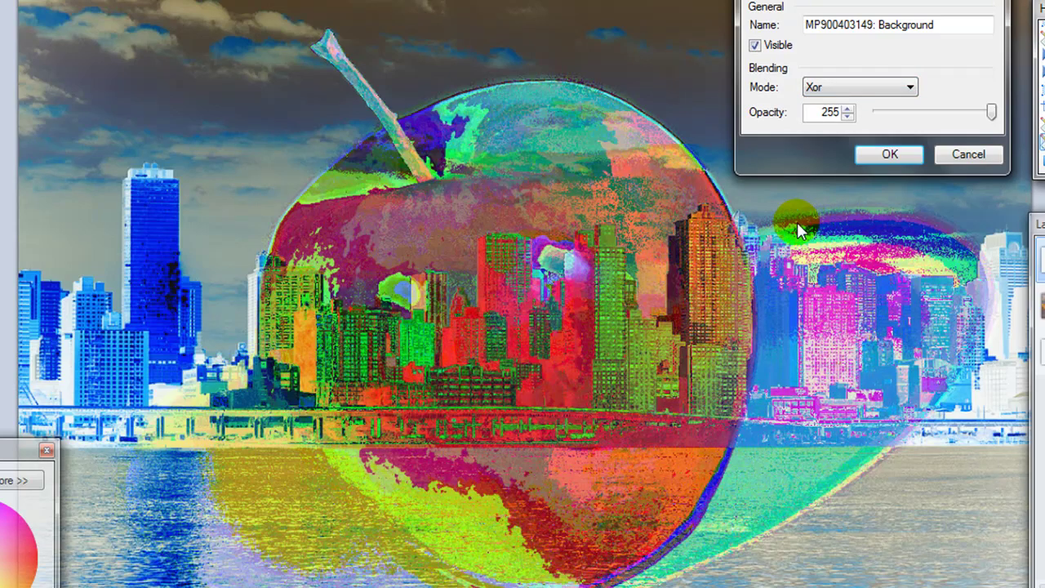
- Cancel the Xor blend, hide the apple, delete the white Background layer, and open the city layer's properties
click(969, 155)
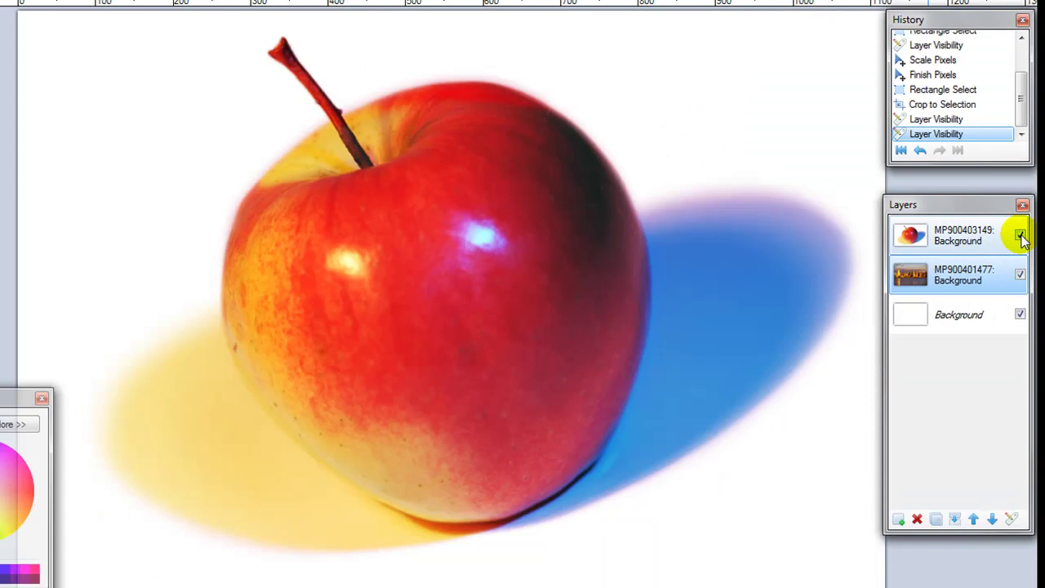
click(1021, 235)
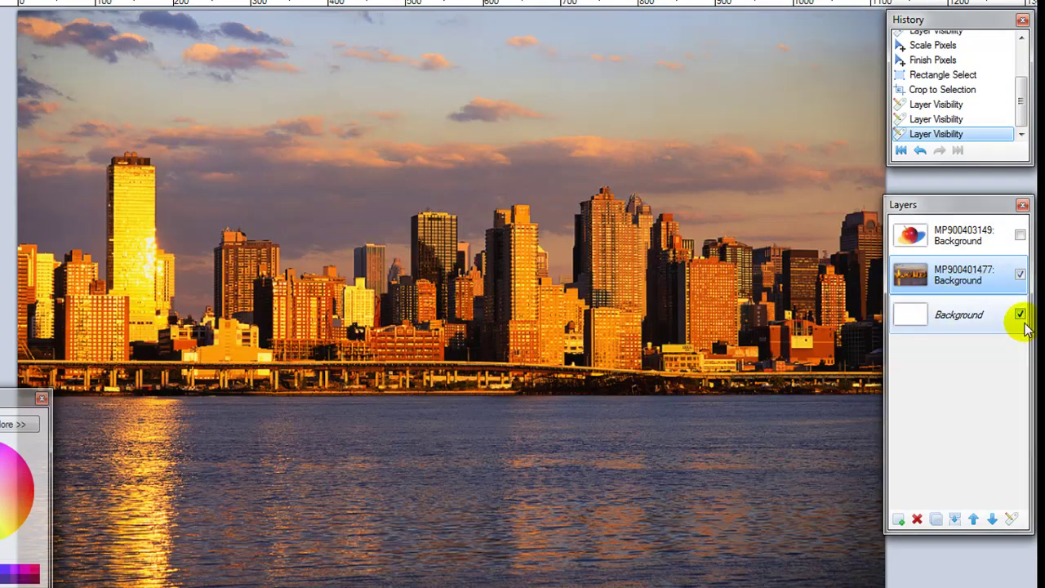
click(969, 317)
click(917, 519)
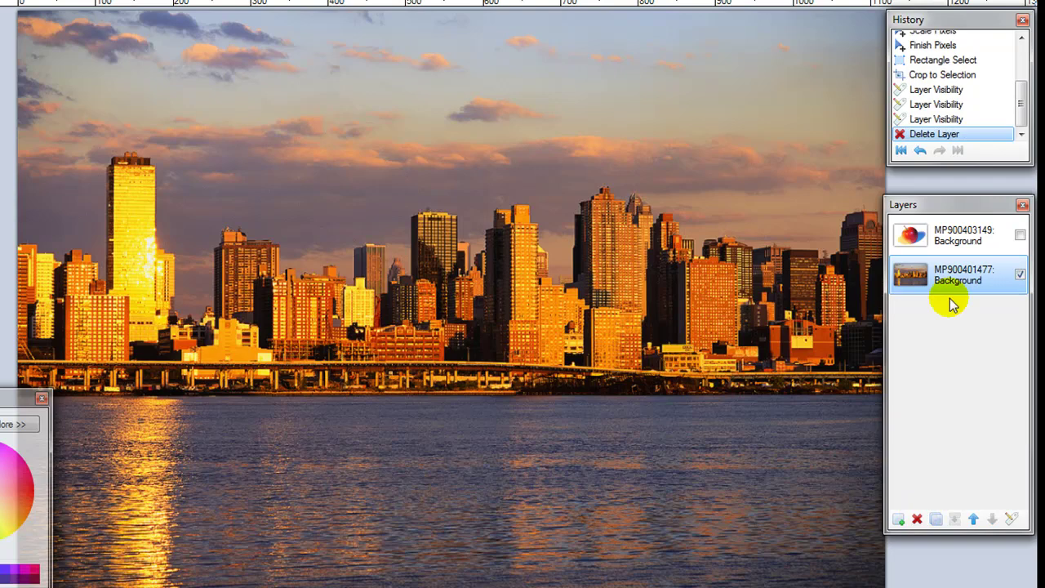
double_click(976, 280)
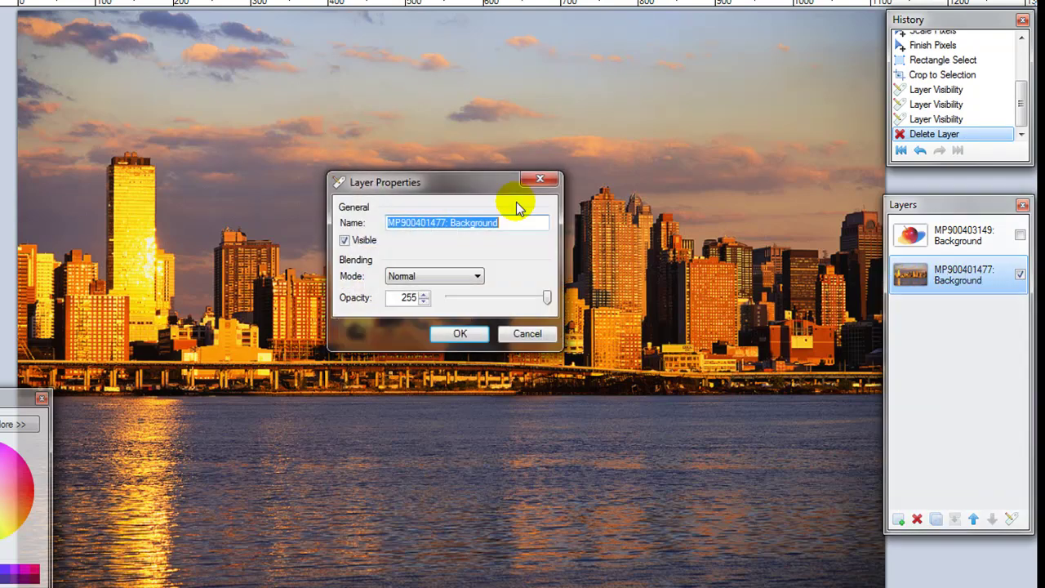
- Try Additive, Color Dodge, Difference and Darken blending on the city layer
drag(455, 182, 751, 30)
click(762, 121)
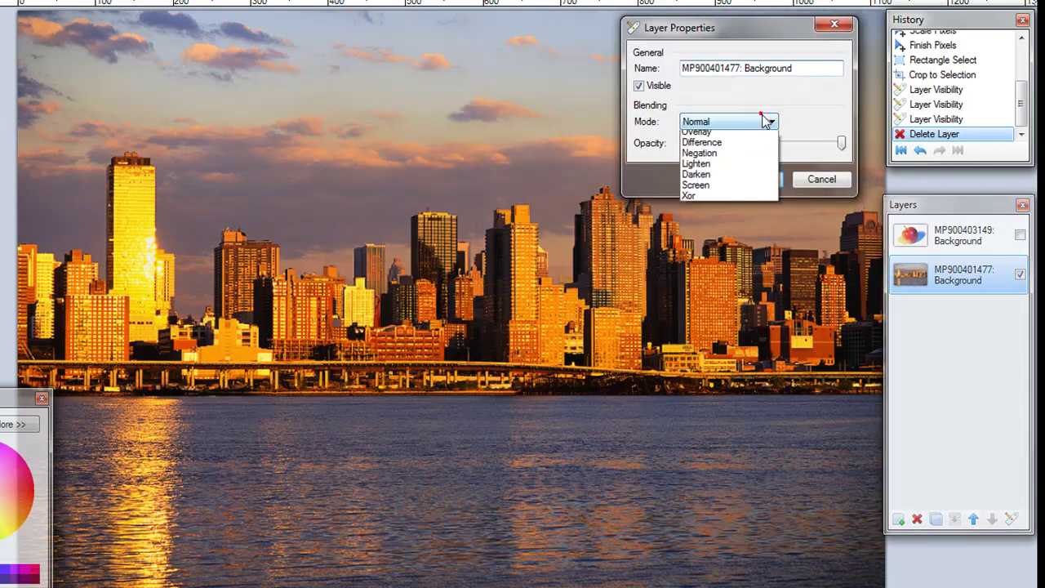
click(727, 157)
click(755, 121)
click(723, 180)
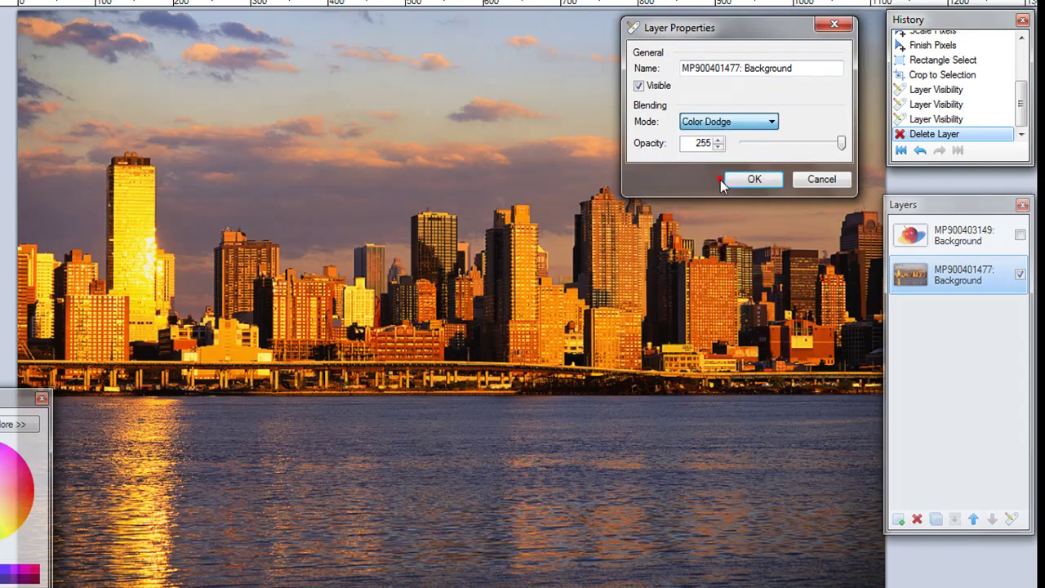
click(747, 121)
click(721, 221)
click(741, 120)
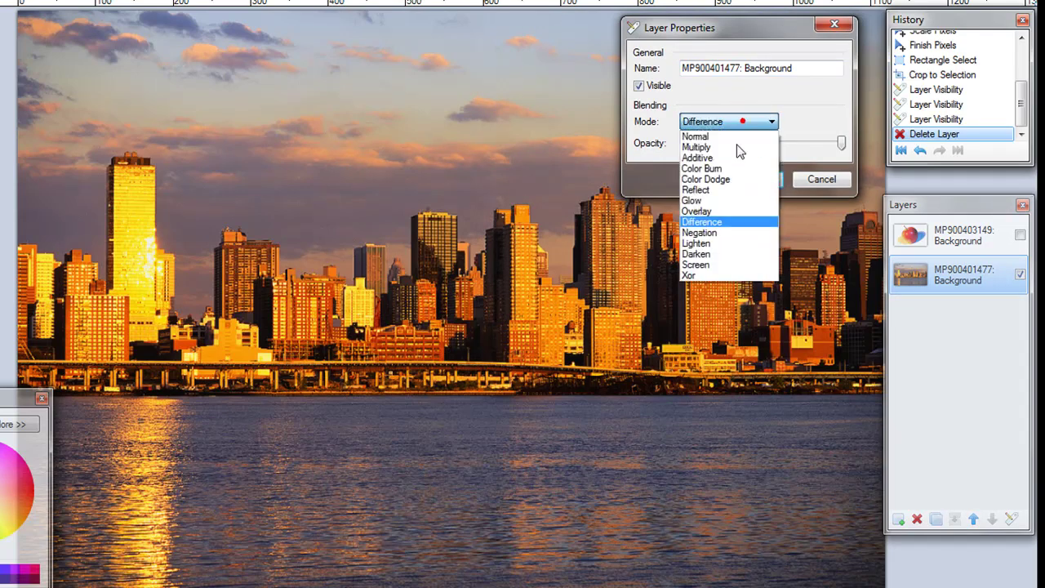
click(718, 253)
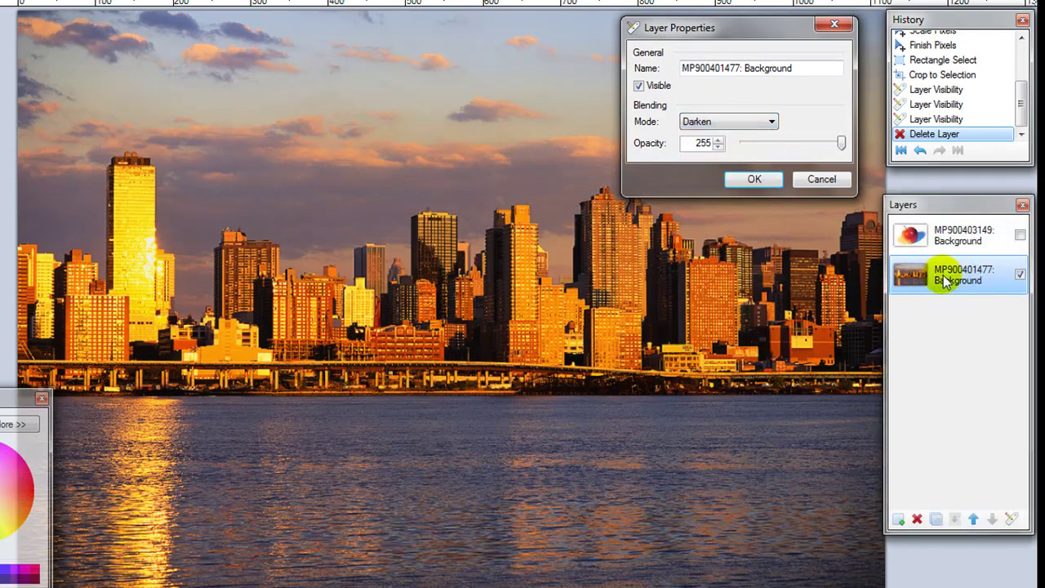
- Cancel the city layer's blend change, select the apple layer, and switch to the blending layers 1 example
click(829, 180)
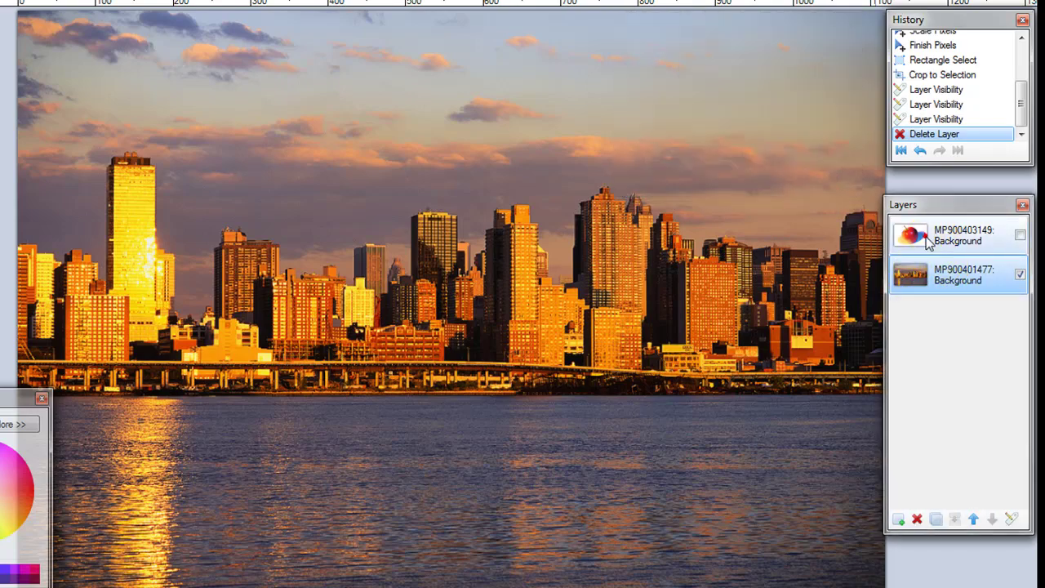
click(926, 236)
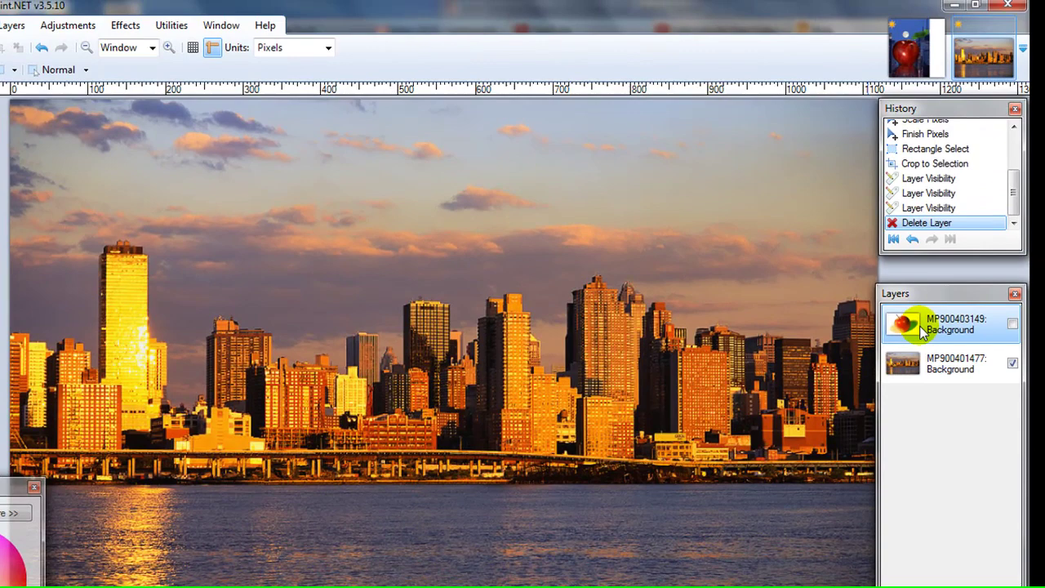
click(918, 54)
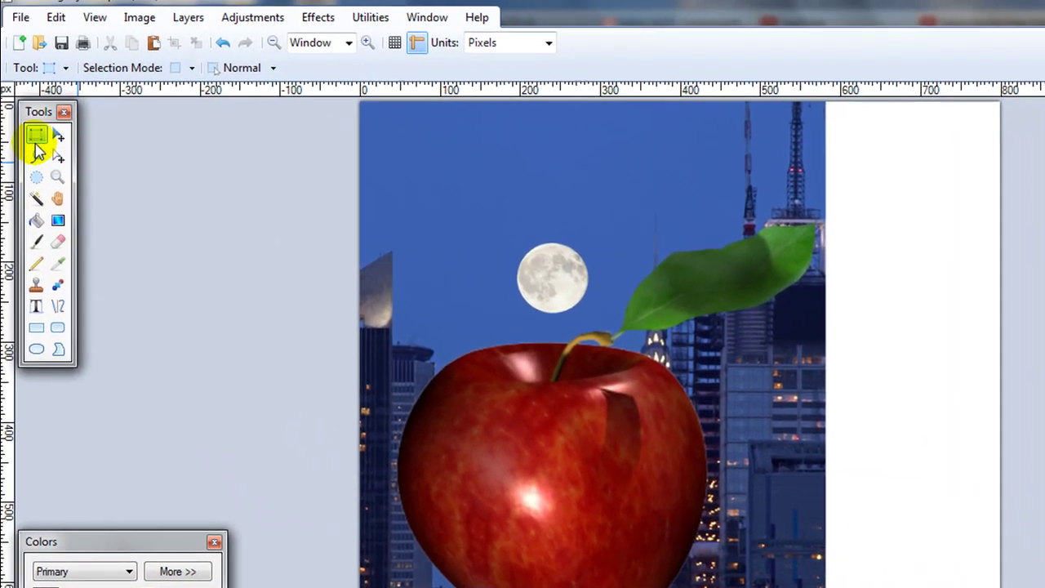
- Crop the example image to its picture area, removing the empty white canvas
click(36, 135)
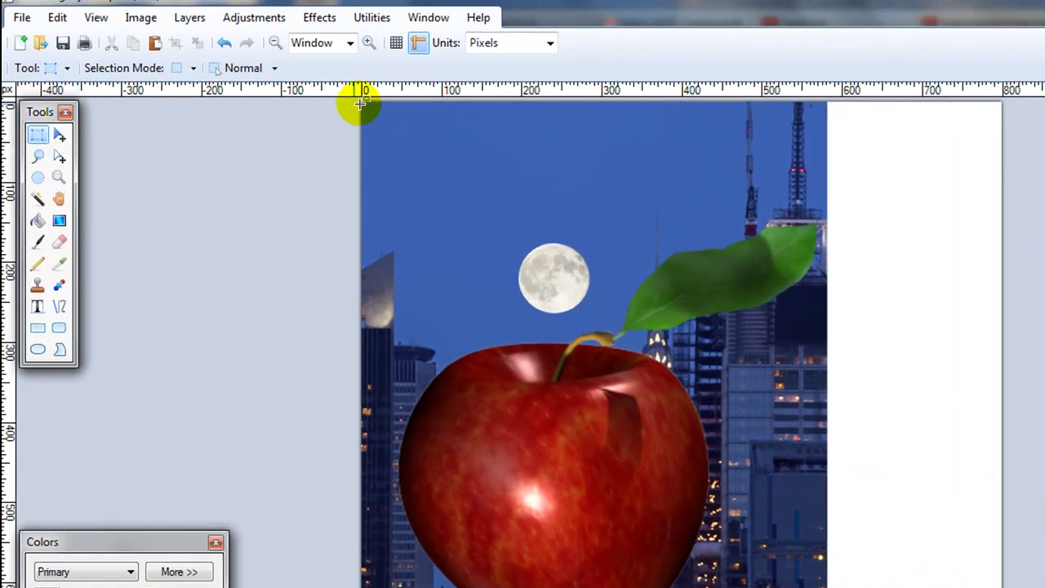
drag(360, 103, 827, 587)
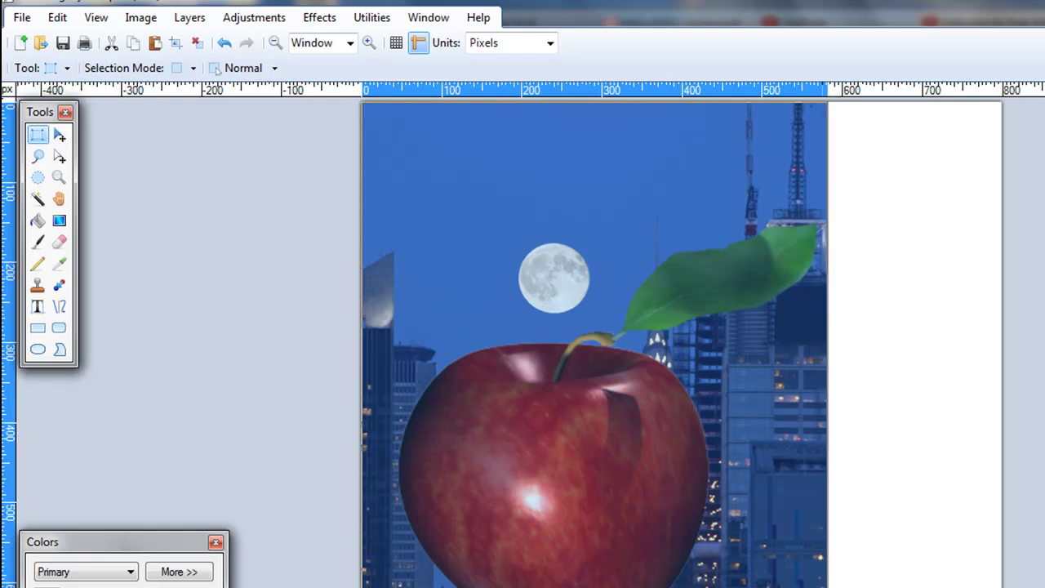
click(175, 43)
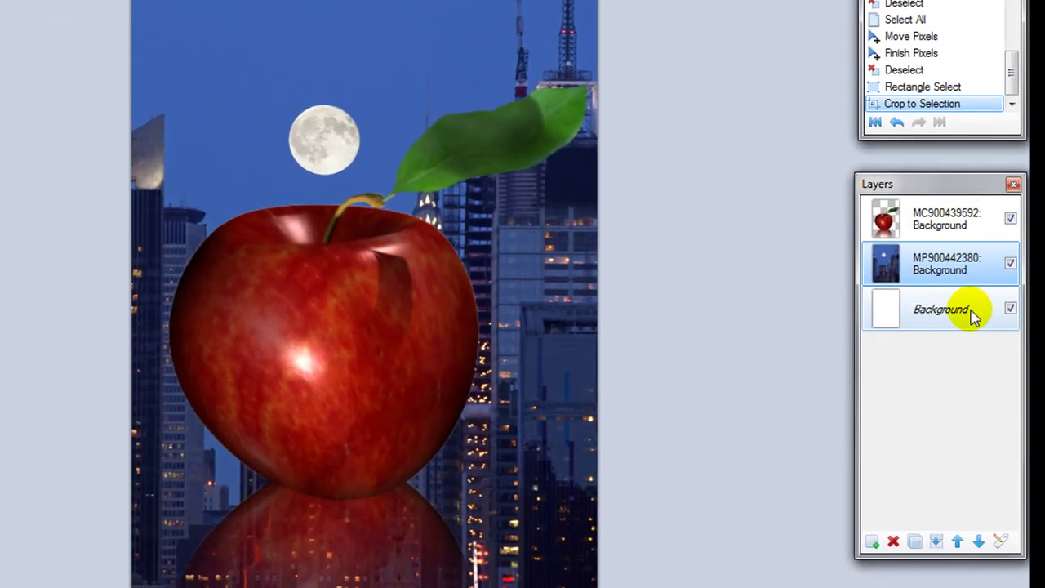
- Delete the white Background layer and hide the city layer
click(969, 309)
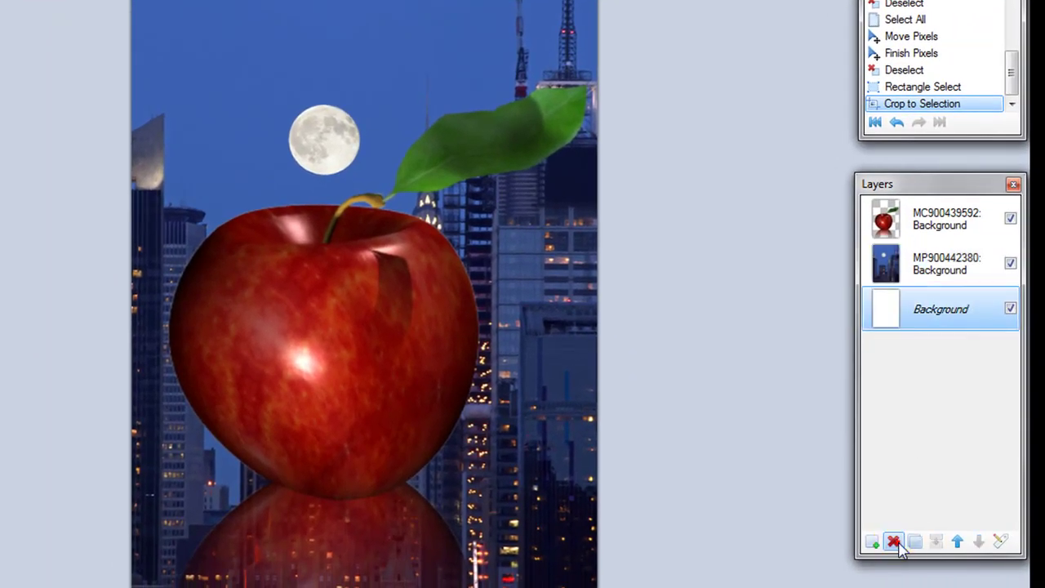
click(893, 542)
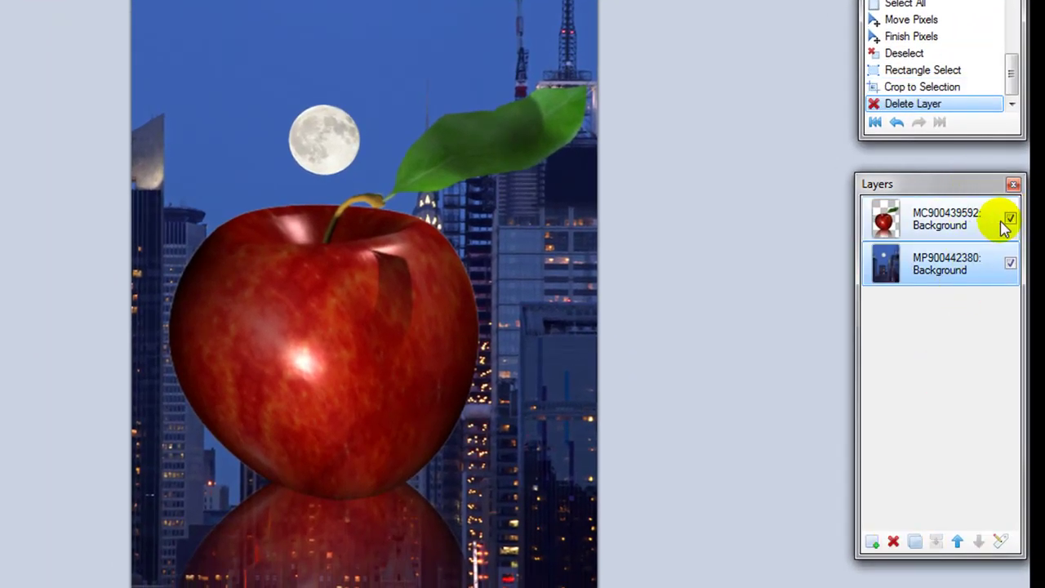
click(1010, 262)
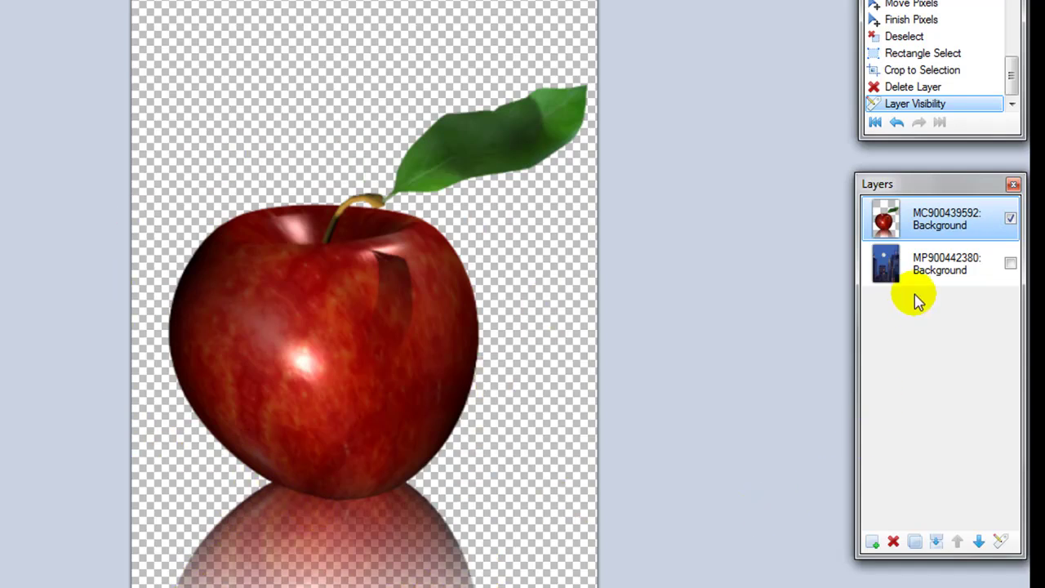
- Make the city layer visible again beneath the reflected apple
click(1010, 263)
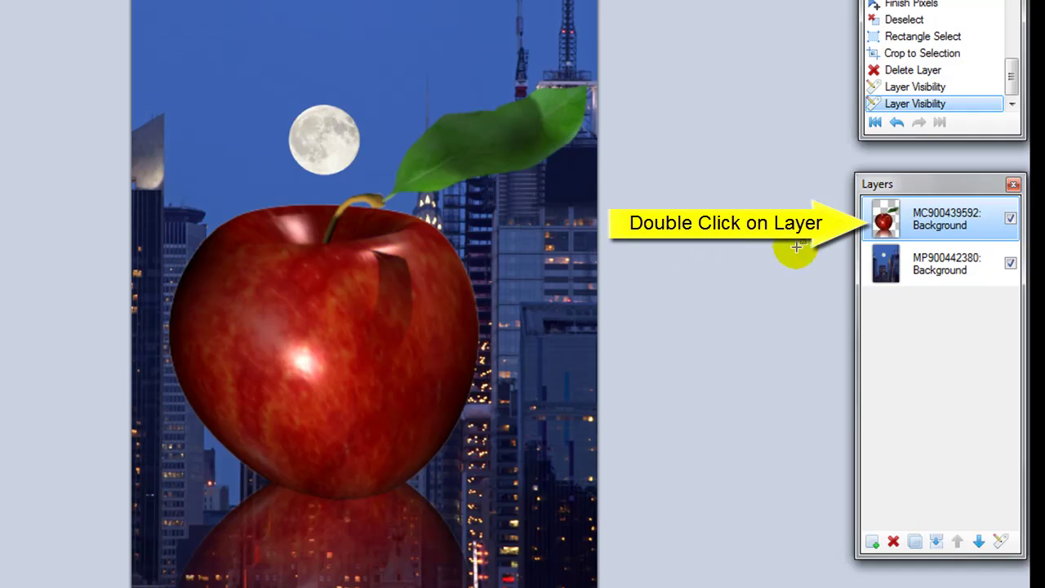
- Open the apple layer's properties and preview Multiply, Additive and Color Burn blending
double_click(875, 225)
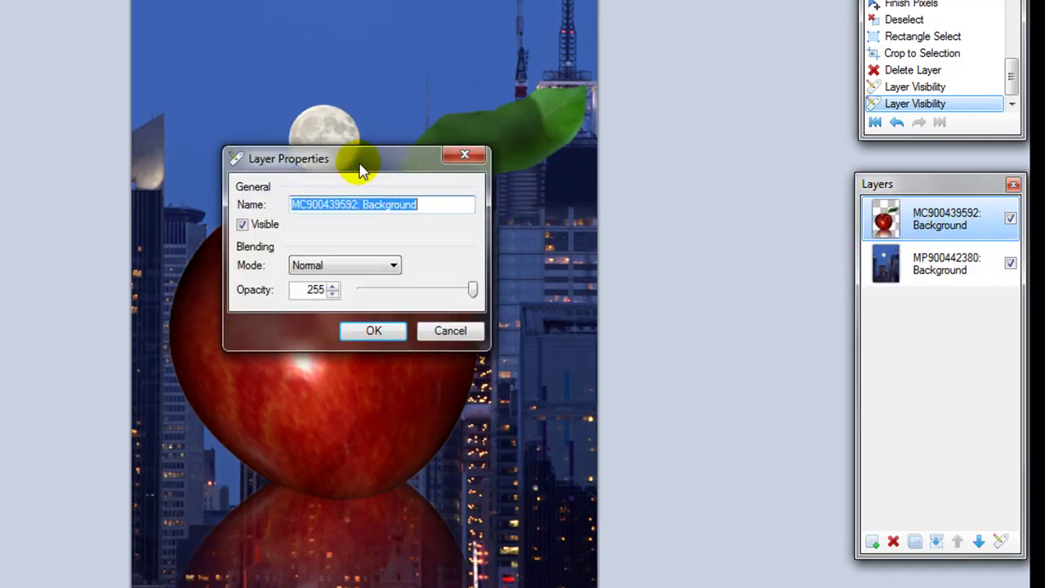
drag(361, 164, 733, 63)
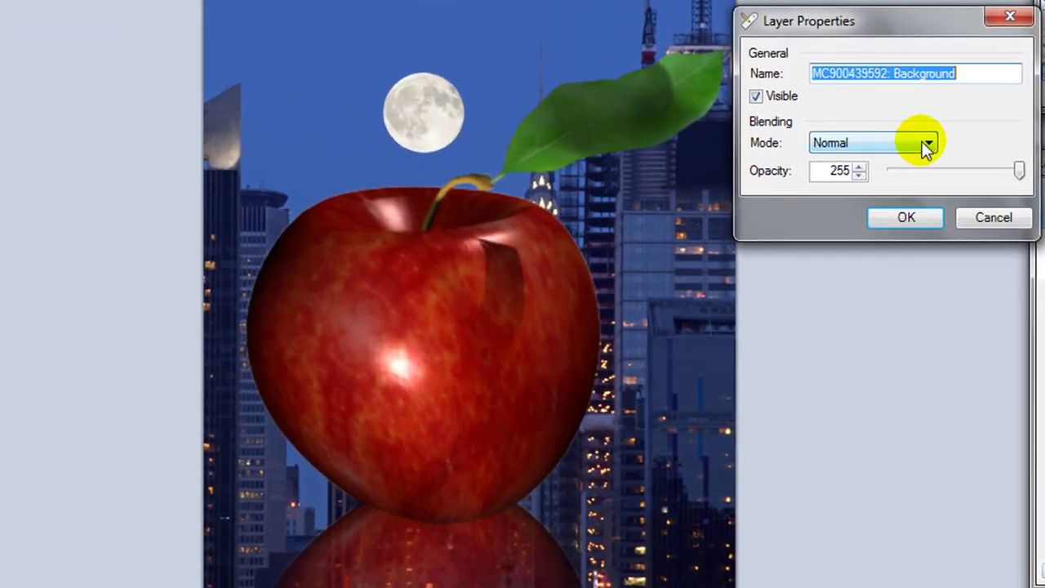
click(925, 144)
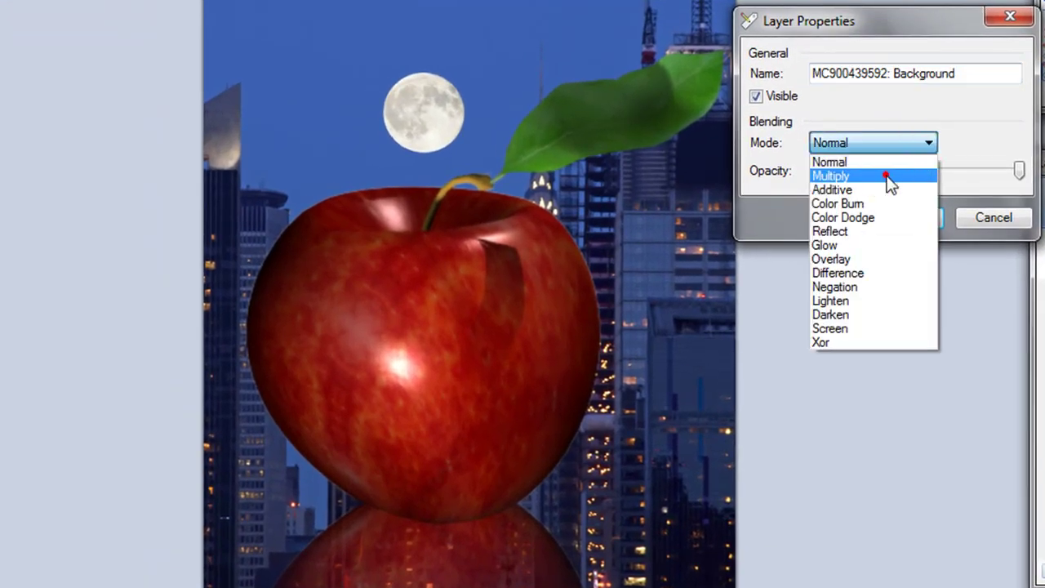
click(886, 173)
click(912, 145)
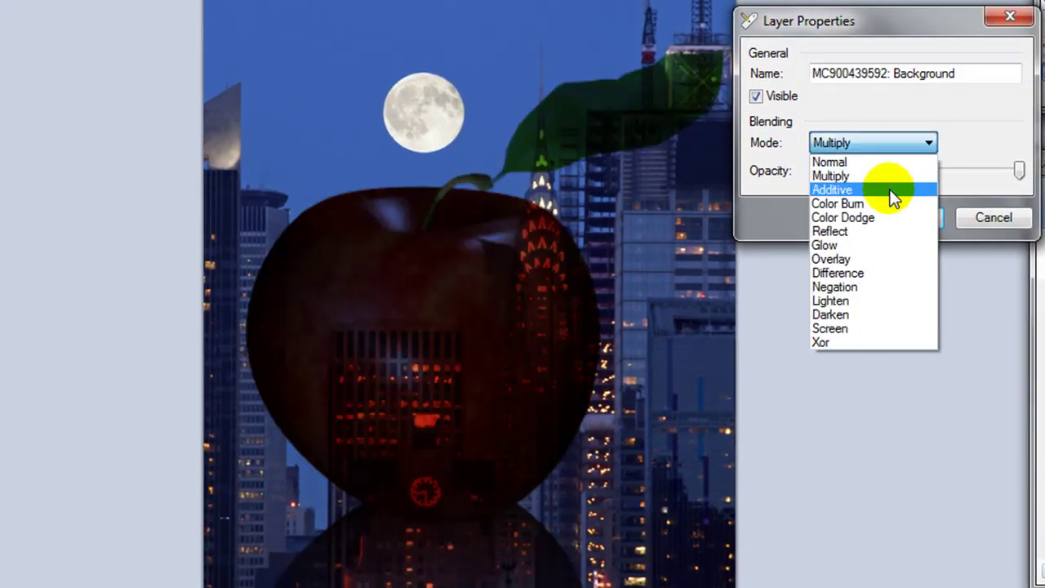
click(894, 195)
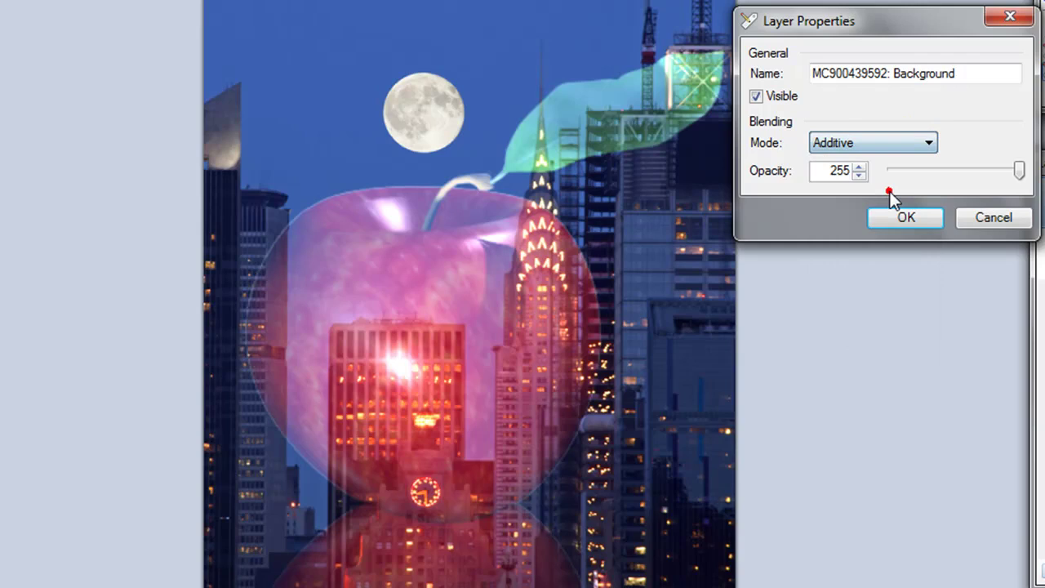
click(915, 141)
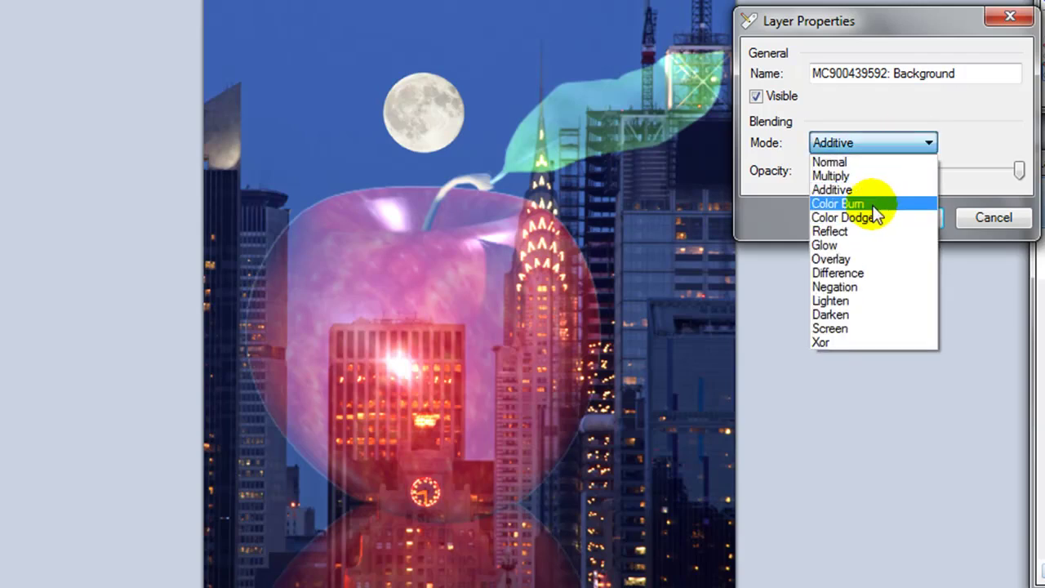
click(872, 204)
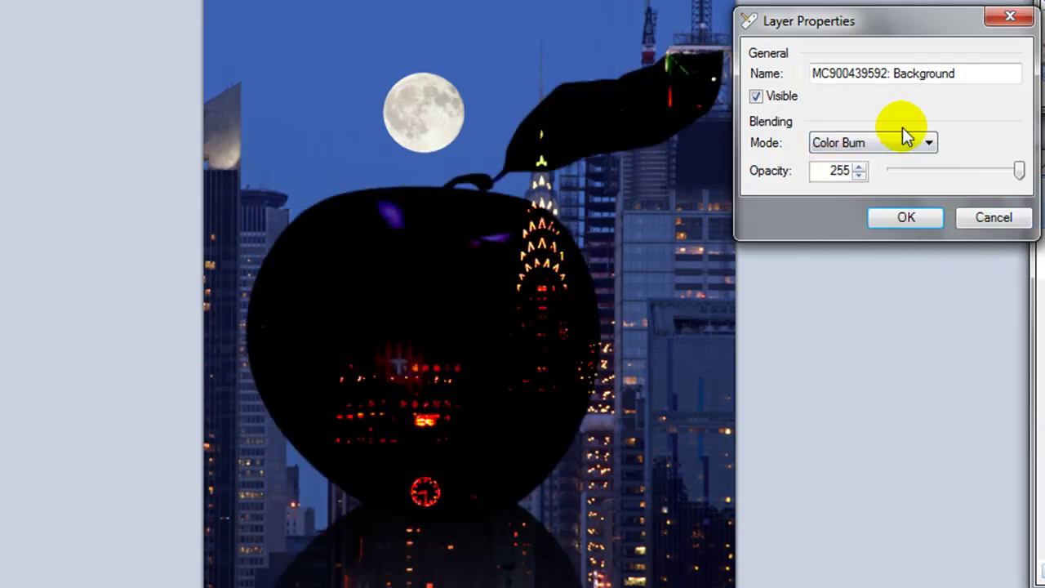
- Preview Color Dodge and Reflect, then settle on Glow blending at opacity 169
click(906, 140)
click(880, 219)
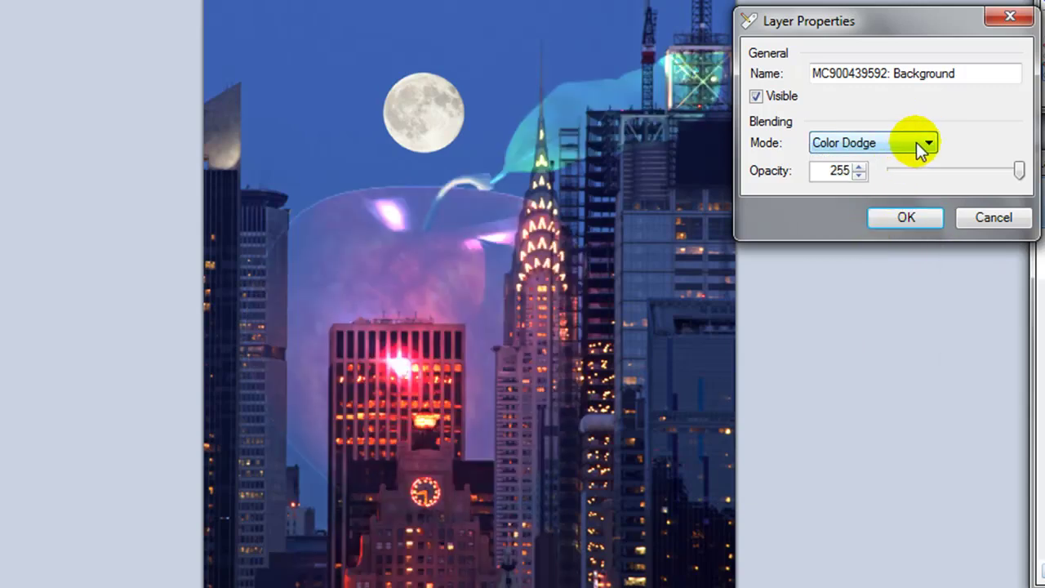
click(917, 142)
click(882, 232)
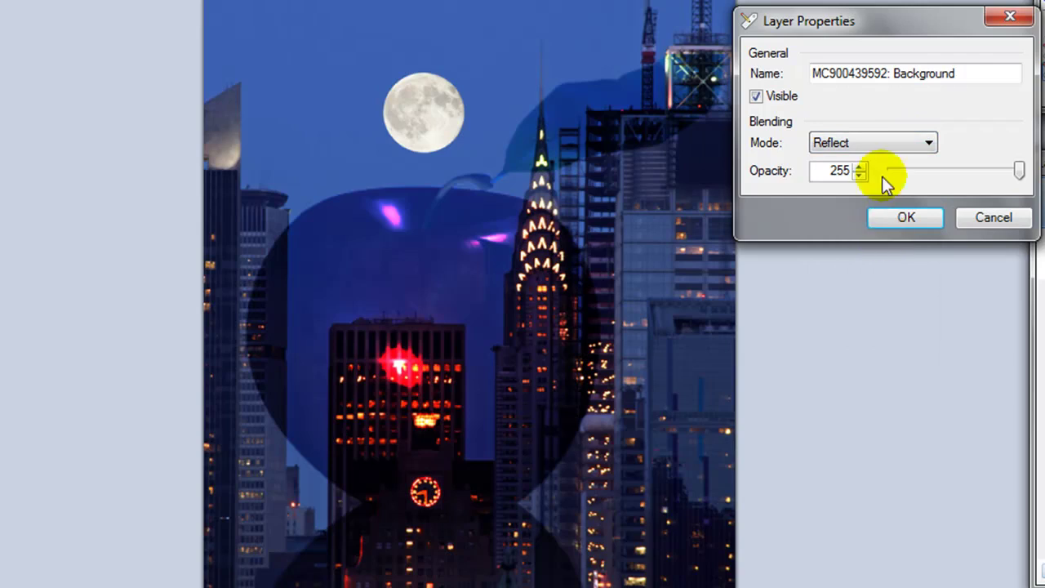
click(899, 149)
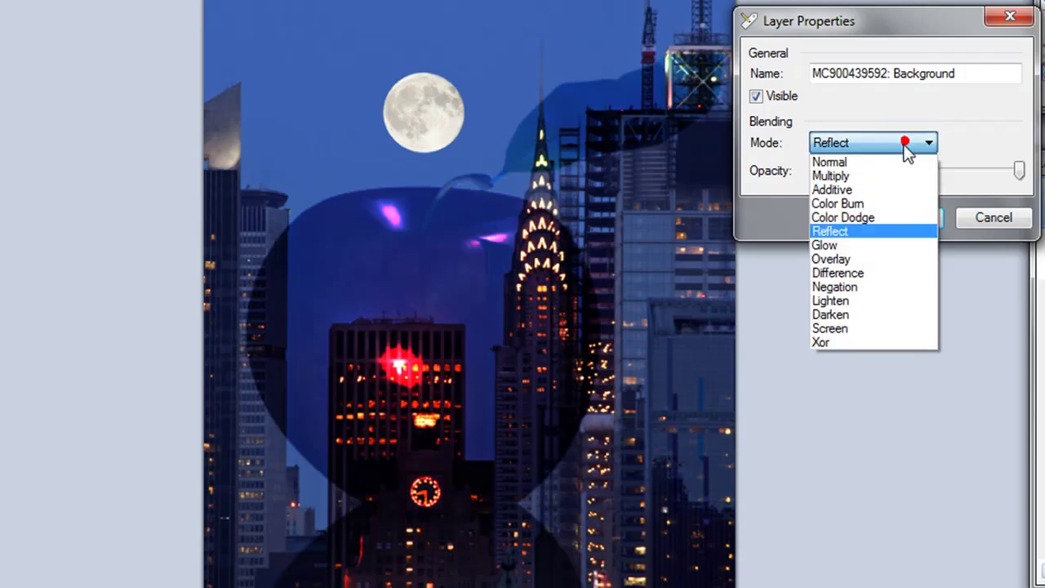
click(854, 247)
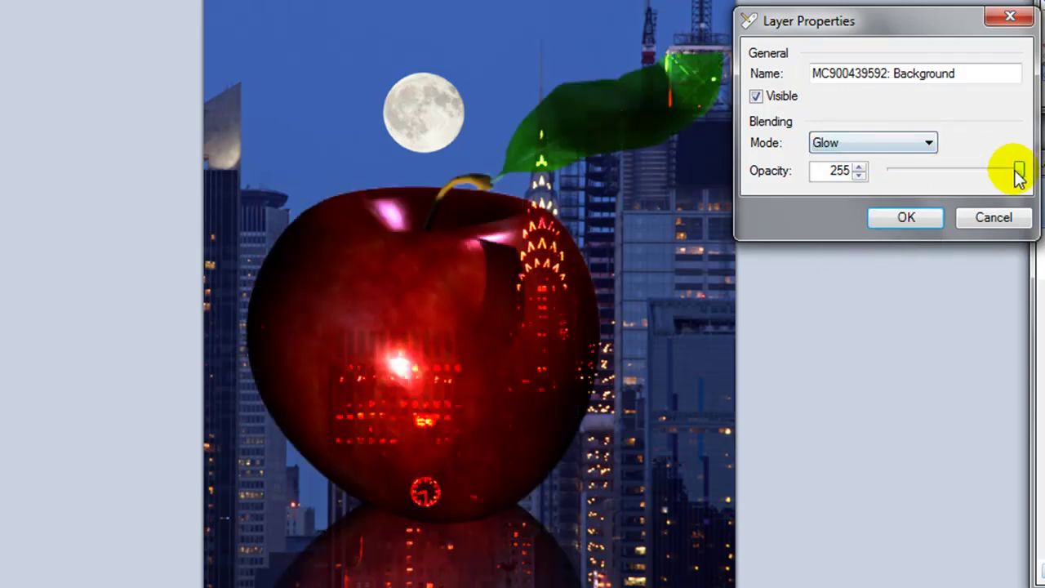
drag(1019, 173, 972, 178)
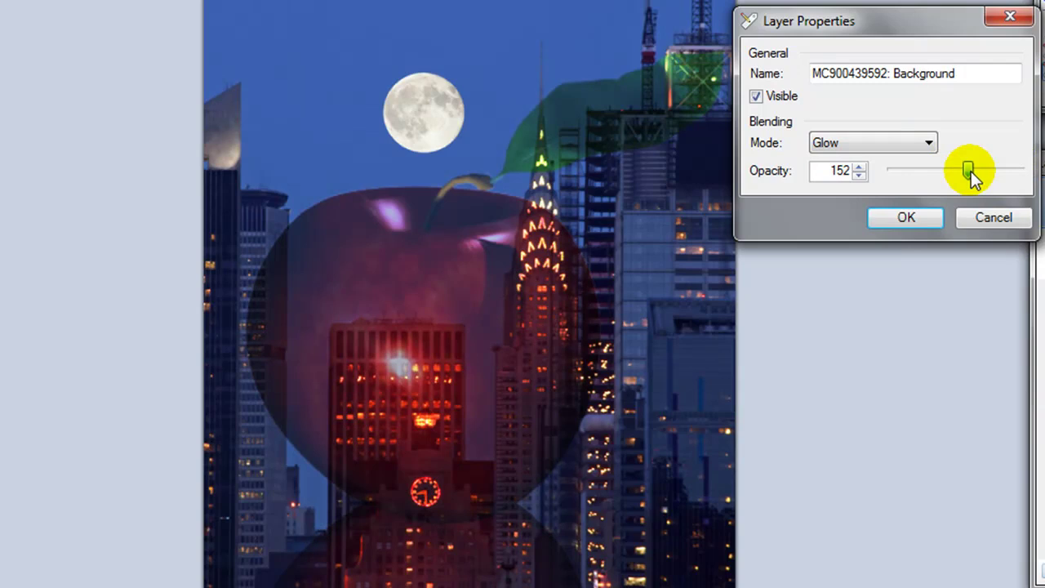
click(917, 142)
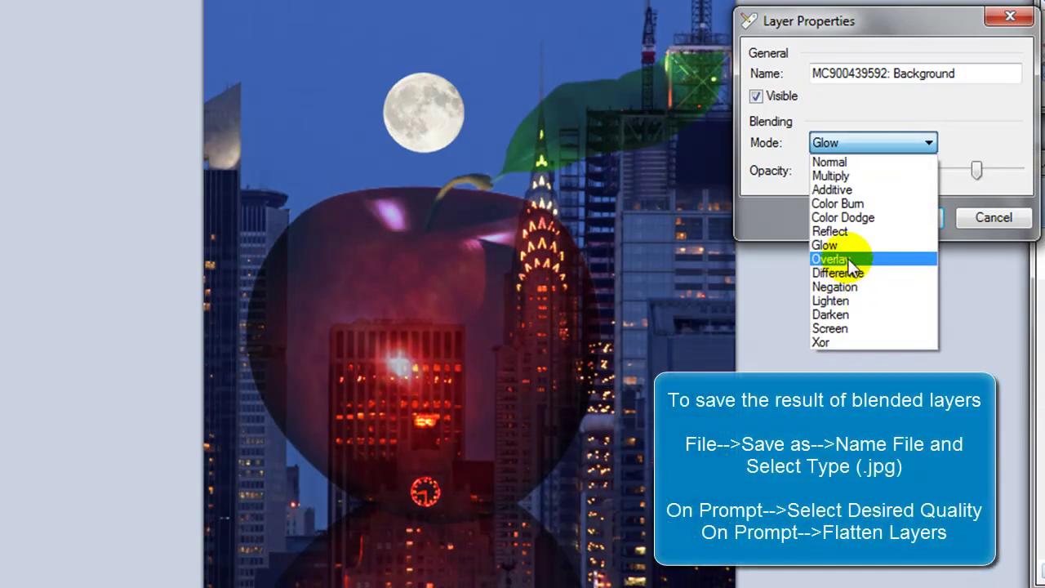
- Preview the apple layer in Overlay, Difference, Negation, Lighten and Darken blend modes
click(849, 259)
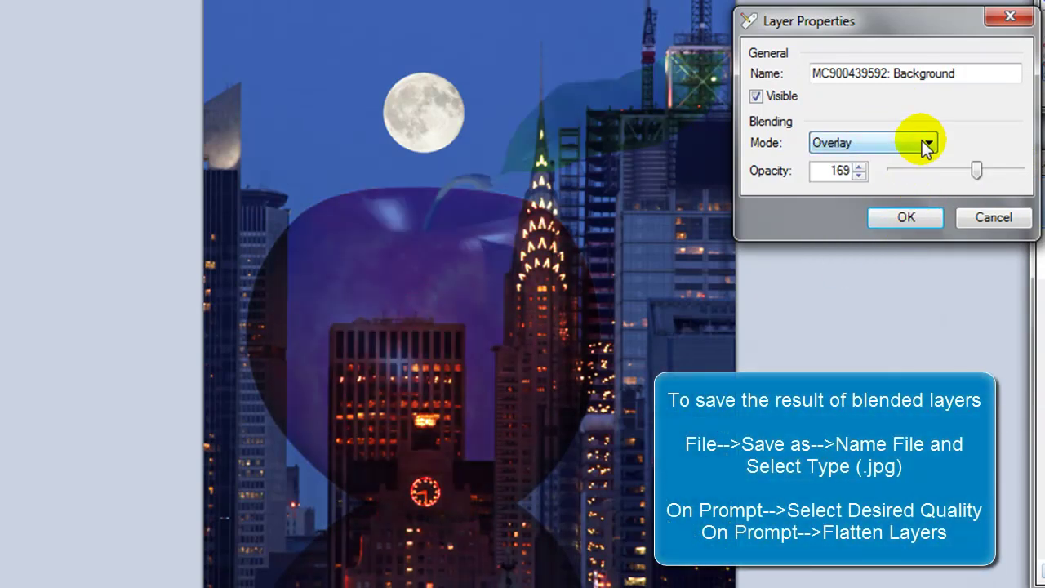
click(921, 140)
click(855, 274)
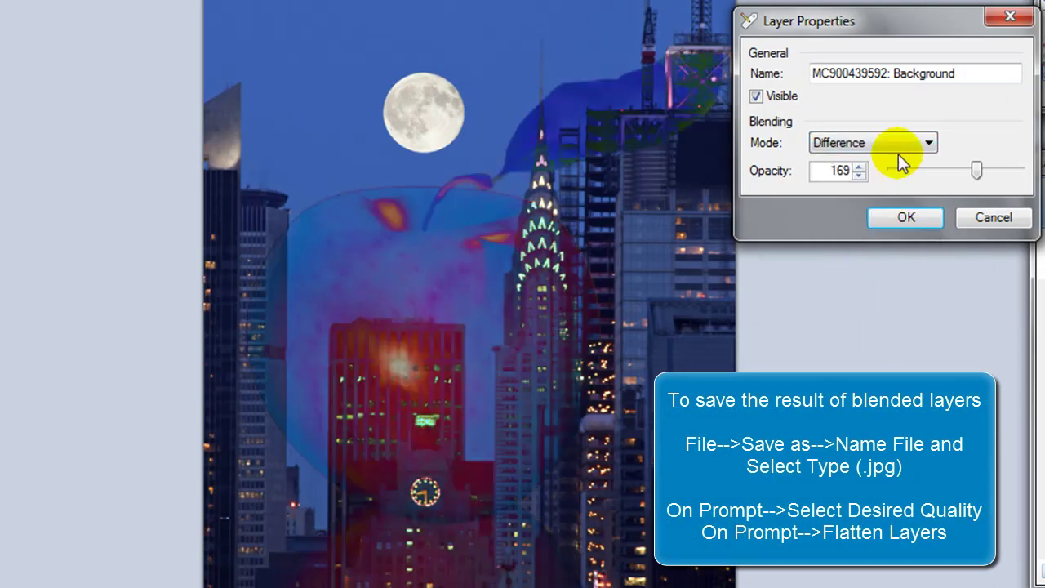
click(923, 143)
click(859, 289)
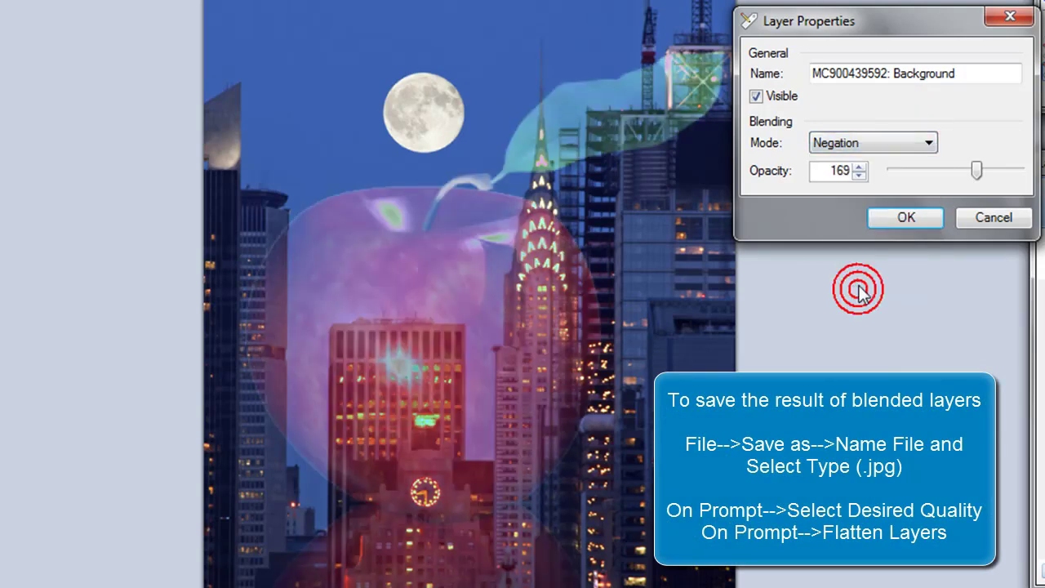
click(923, 143)
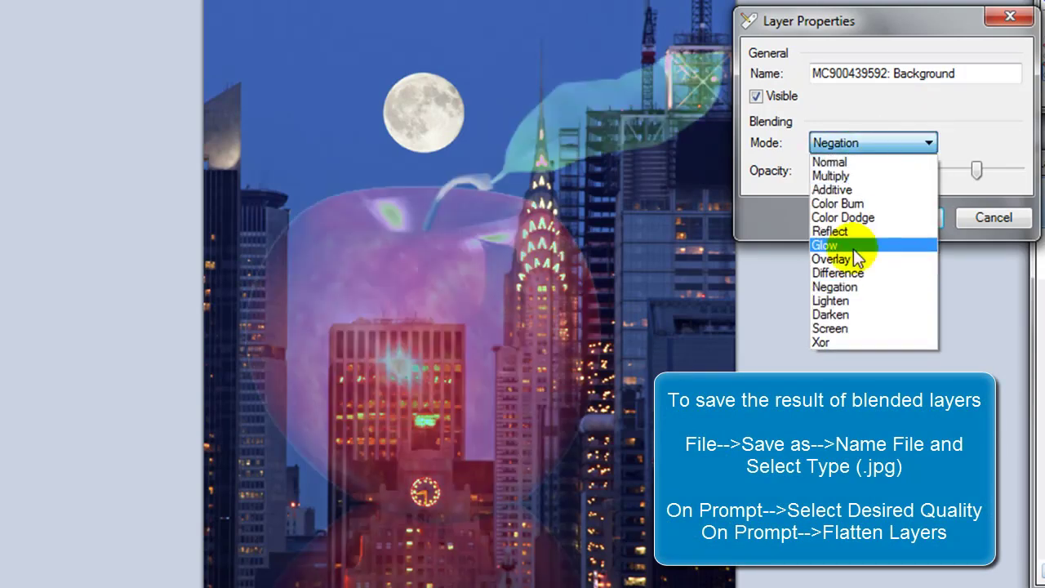
click(843, 301)
click(923, 142)
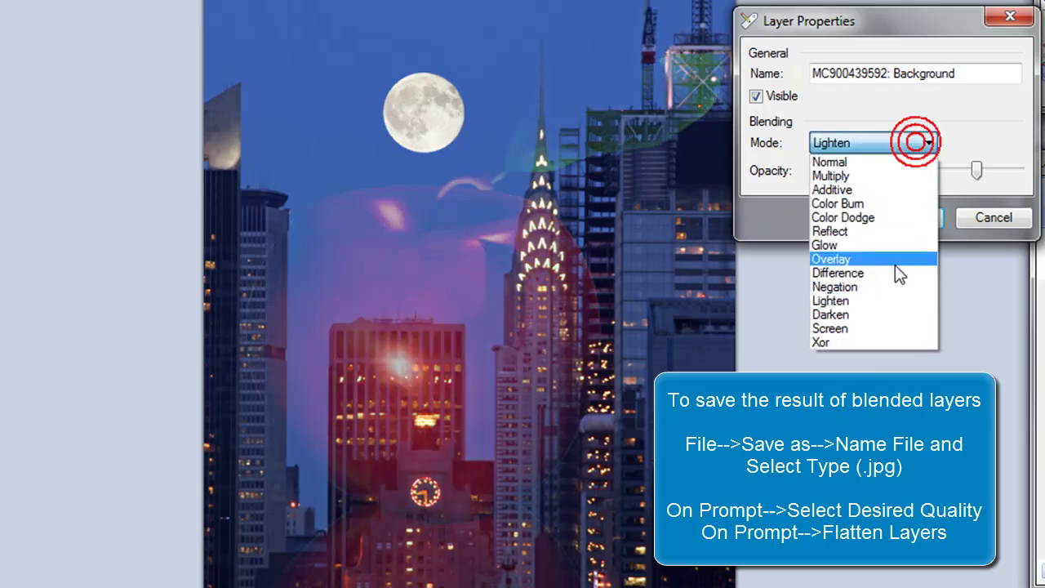
click(864, 314)
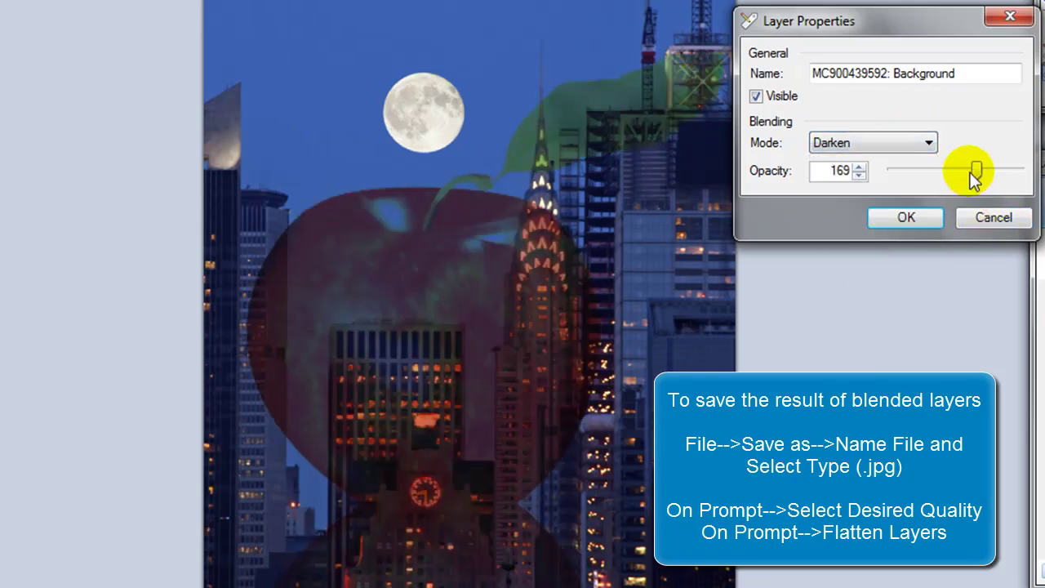
- Raise opacity to 206, try Screen and Xor, then cancel to discard every blend change
mouse_move(992, 166)
mouse_down()
mouse_move(952, 171)
mouse_move(994, 171)
mouse_up()
click(925, 145)
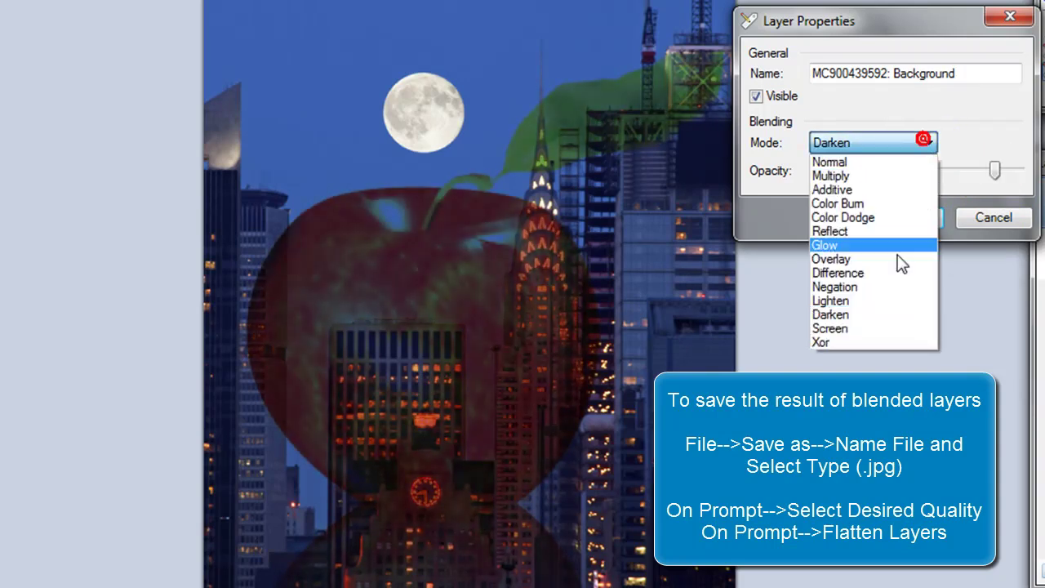
click(860, 326)
click(928, 142)
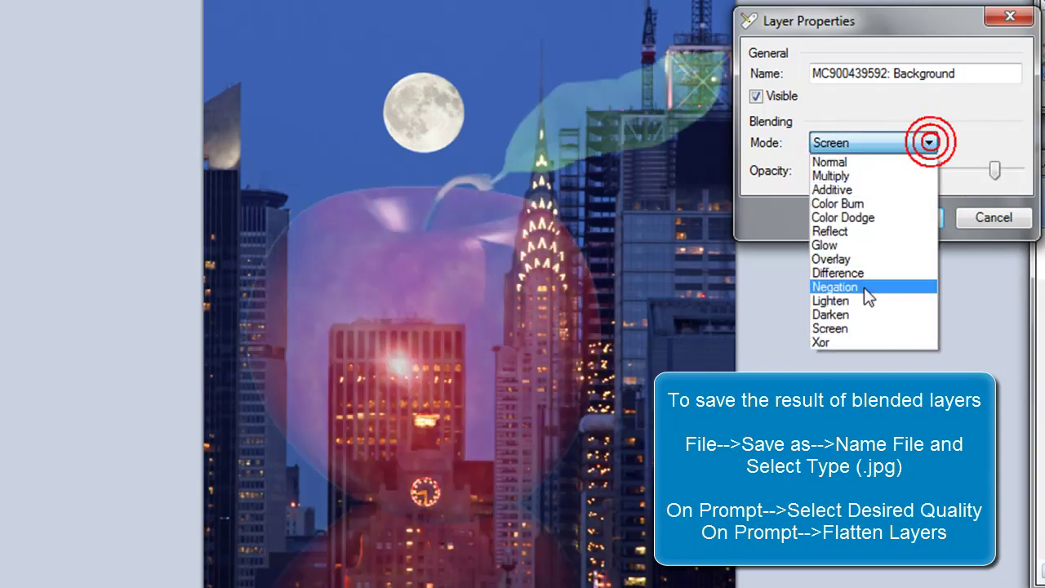
click(845, 342)
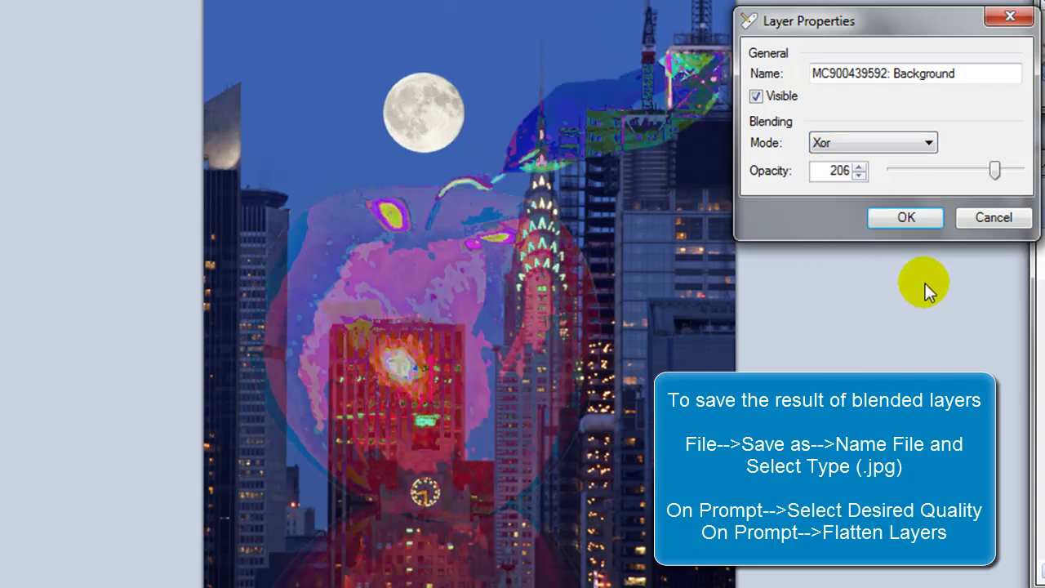
click(995, 219)
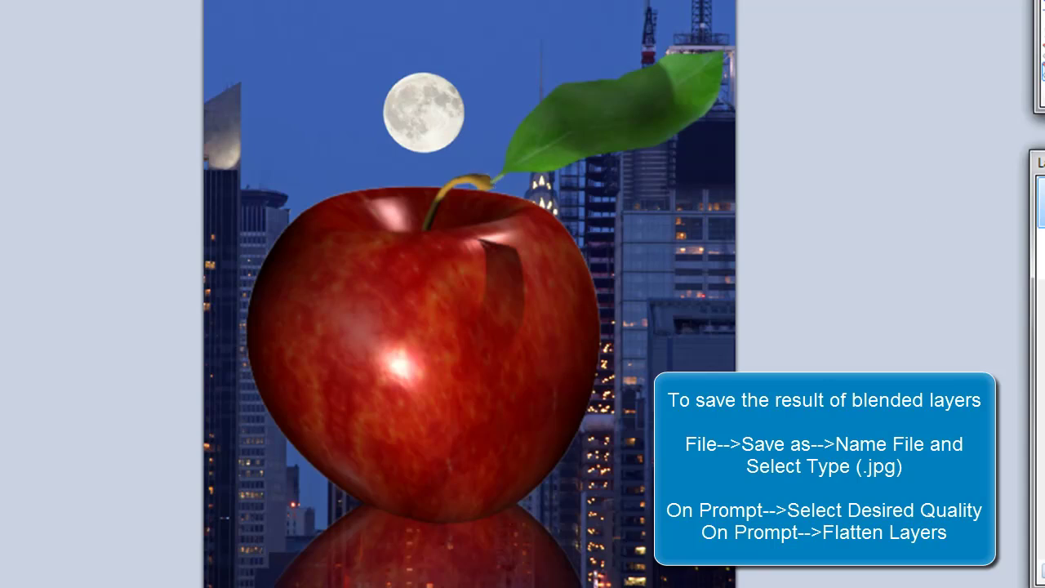
- Drag the Layers window back onto the screen next to the apple and skyline canvas
drag(1041, 164, 950, 143)
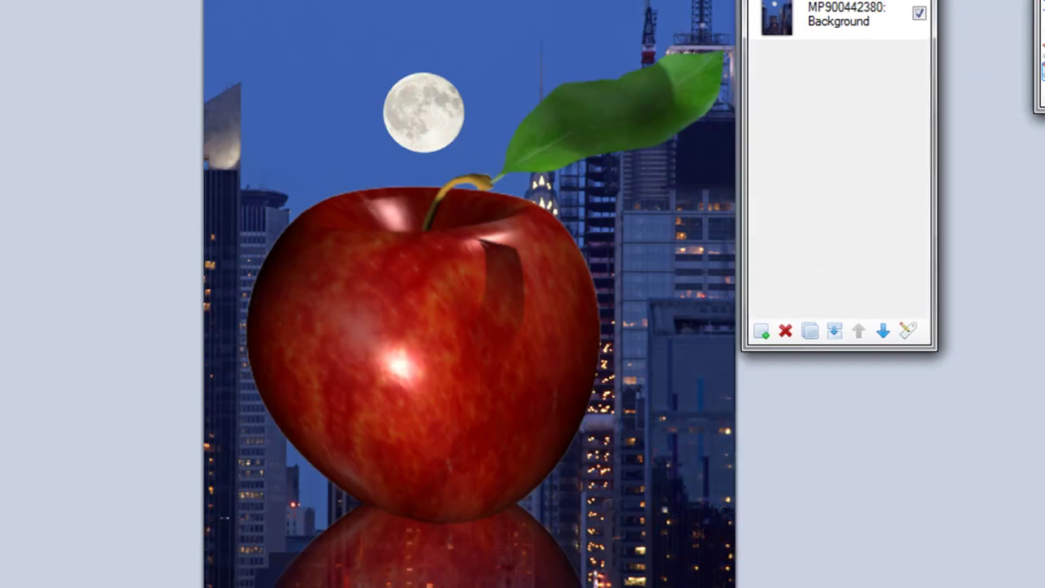